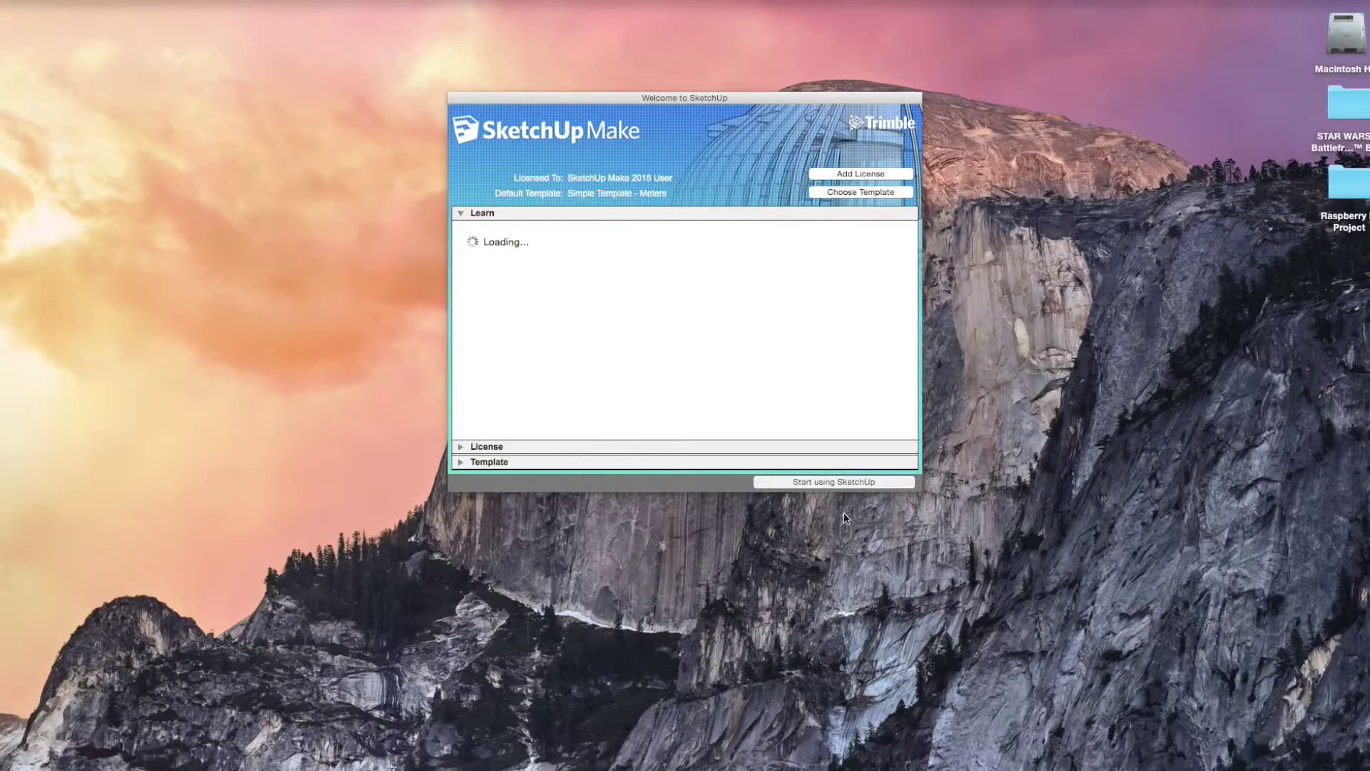
- Dismiss the Welcome to SketchUp screen to start a new untitled model
{"action": "left_click", "coordinate": [830, 482]}
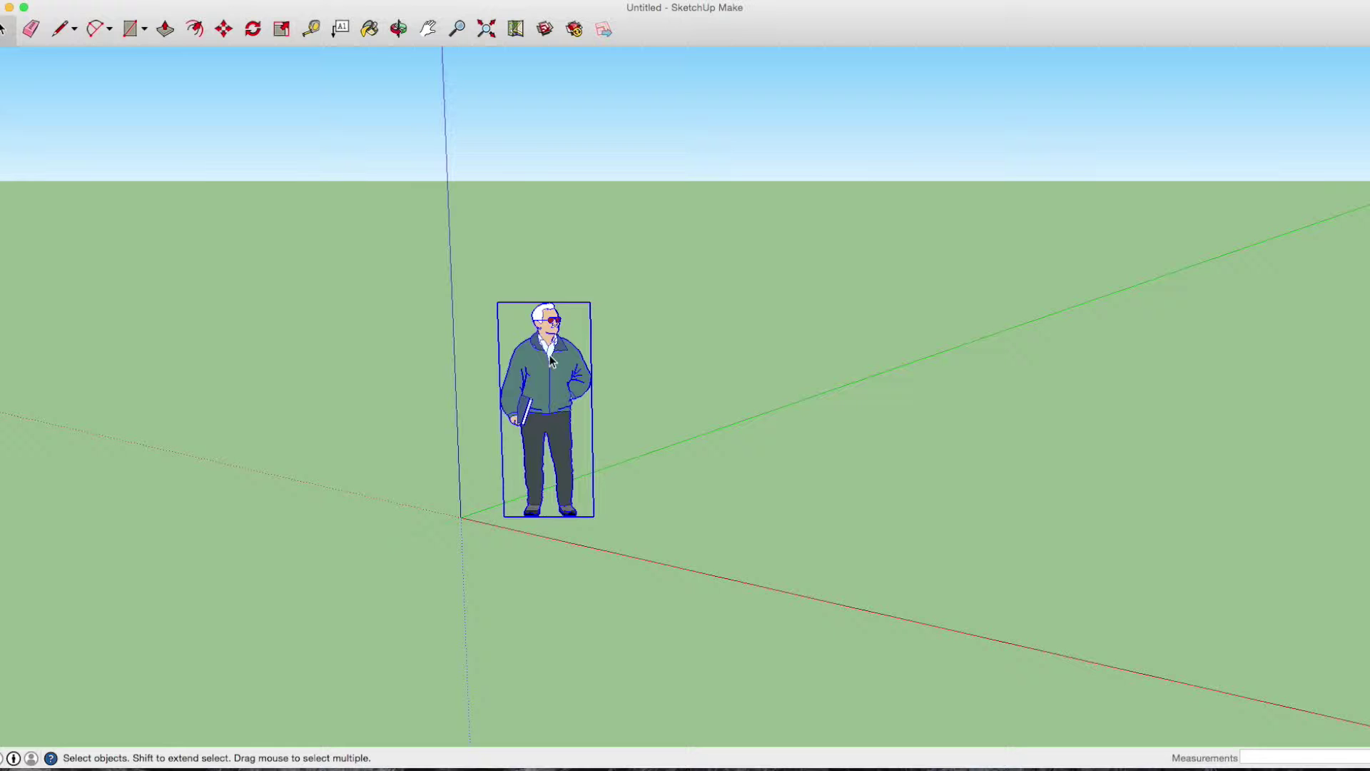
- Delete the person figure and bring the 'uss enterprise' starship from 3D Warehouse into full view
{"action": "key", "text": "Delete"}
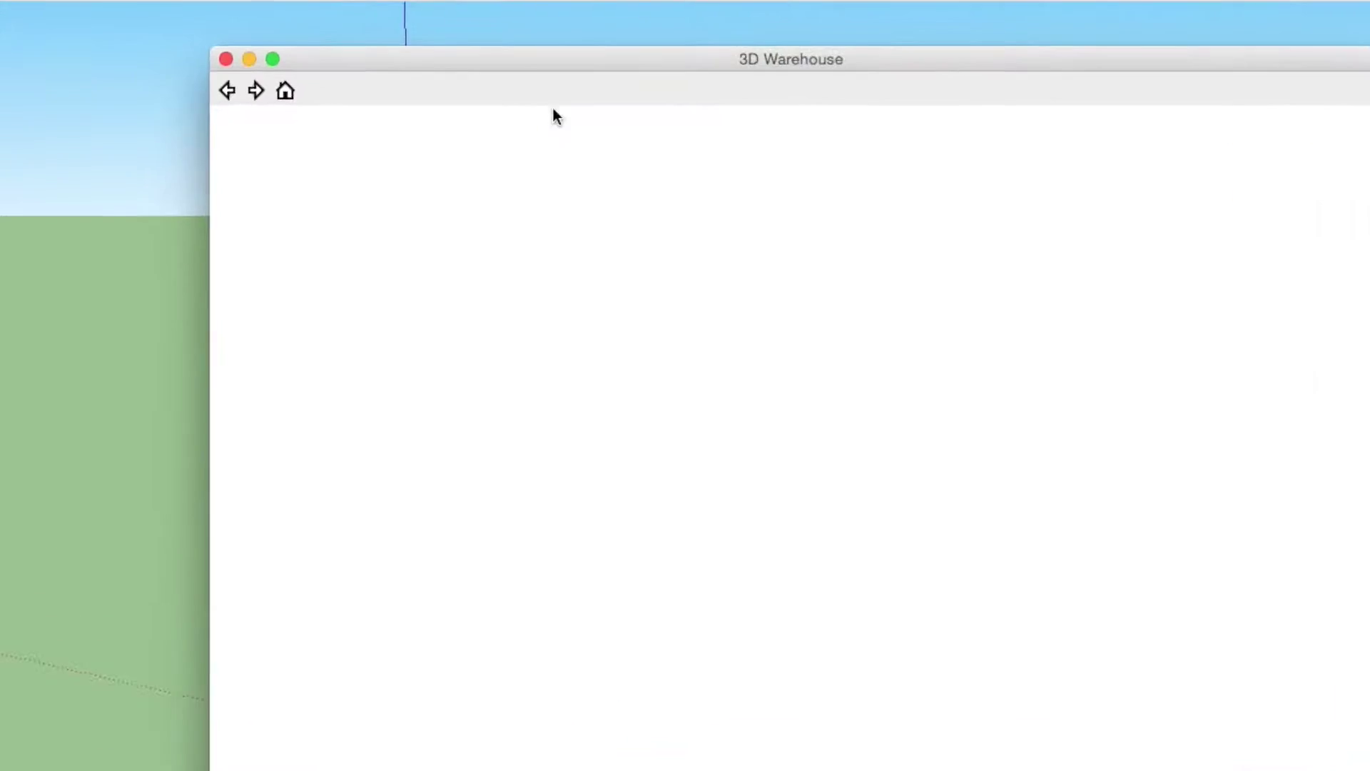
{"action": "left_click", "coordinate": [560, 117]}
{"action": "type", "text": "uss e"}
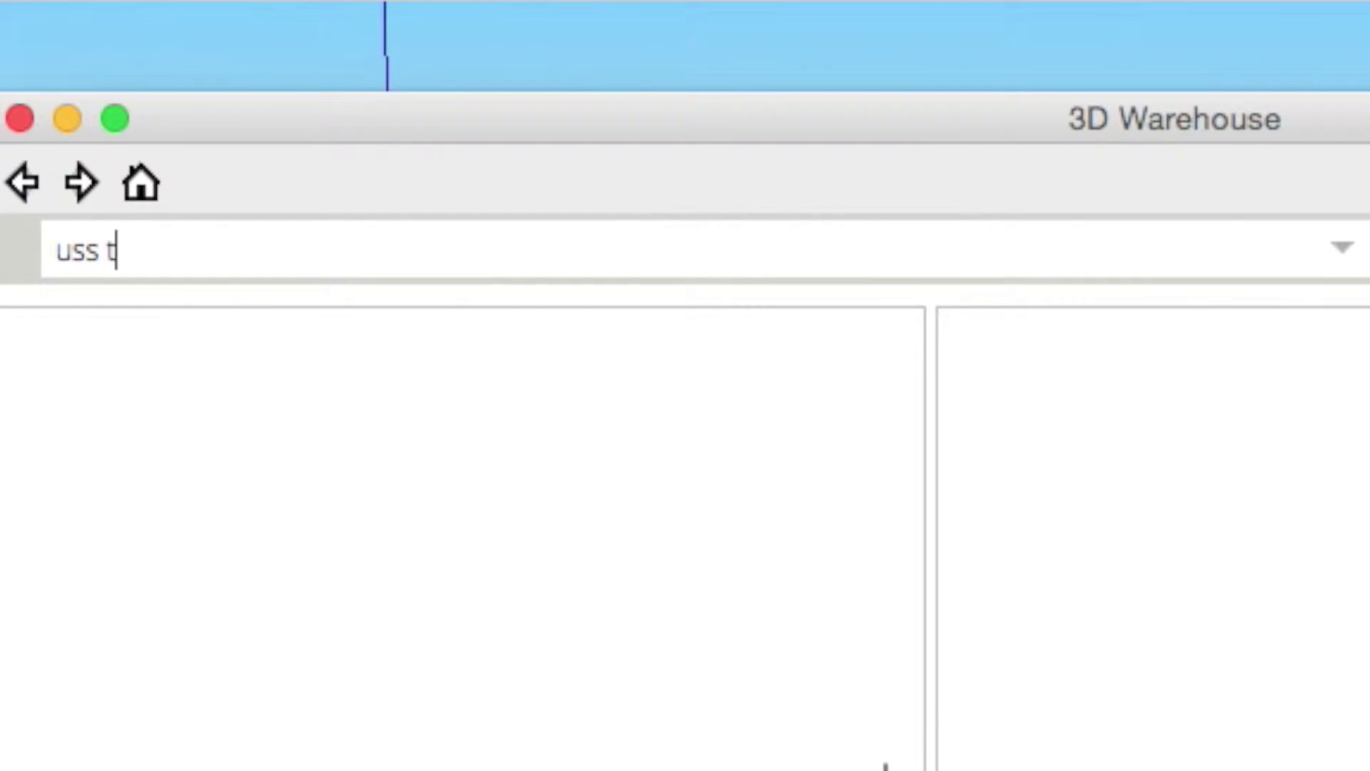
{"action": "type", "text": "nterprise"}
{"action": "key", "text": "Return"}
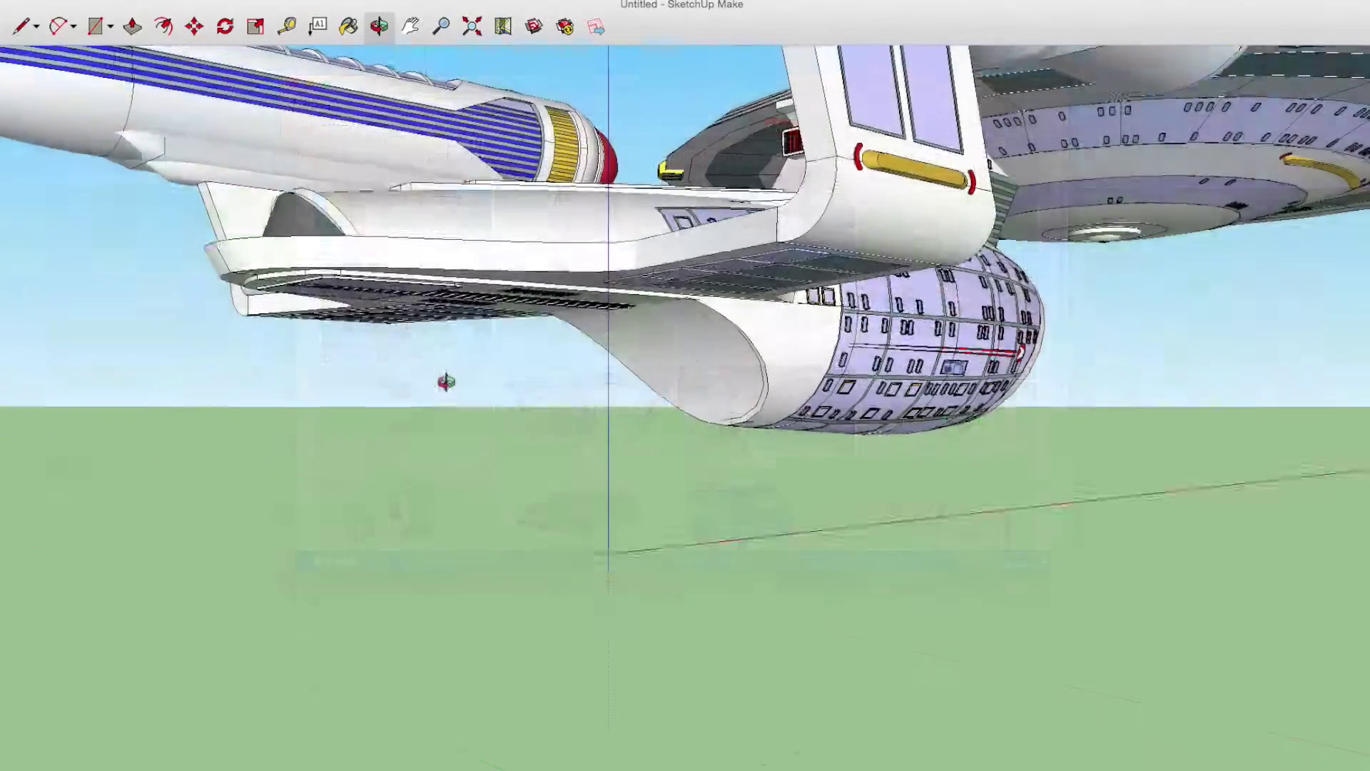
{"action": "scroll", "coordinate": [442, 386], "scroll_direction": "down", "scroll_amount": 5}
{"action": "mouse_move", "coordinate": [440, 392]}
{"action": "left_mouse_down"}
{"action": "mouse_move", "coordinate": [641, 324]}
{"action": "mouse_move", "coordinate": [543, 399]}
{"action": "mouse_move", "coordinate": [424, 439]}
{"action": "mouse_move", "coordinate": [235, 385]}
{"action": "mouse_move", "coordinate": [261, 382]}
{"action": "left_mouse_up"}
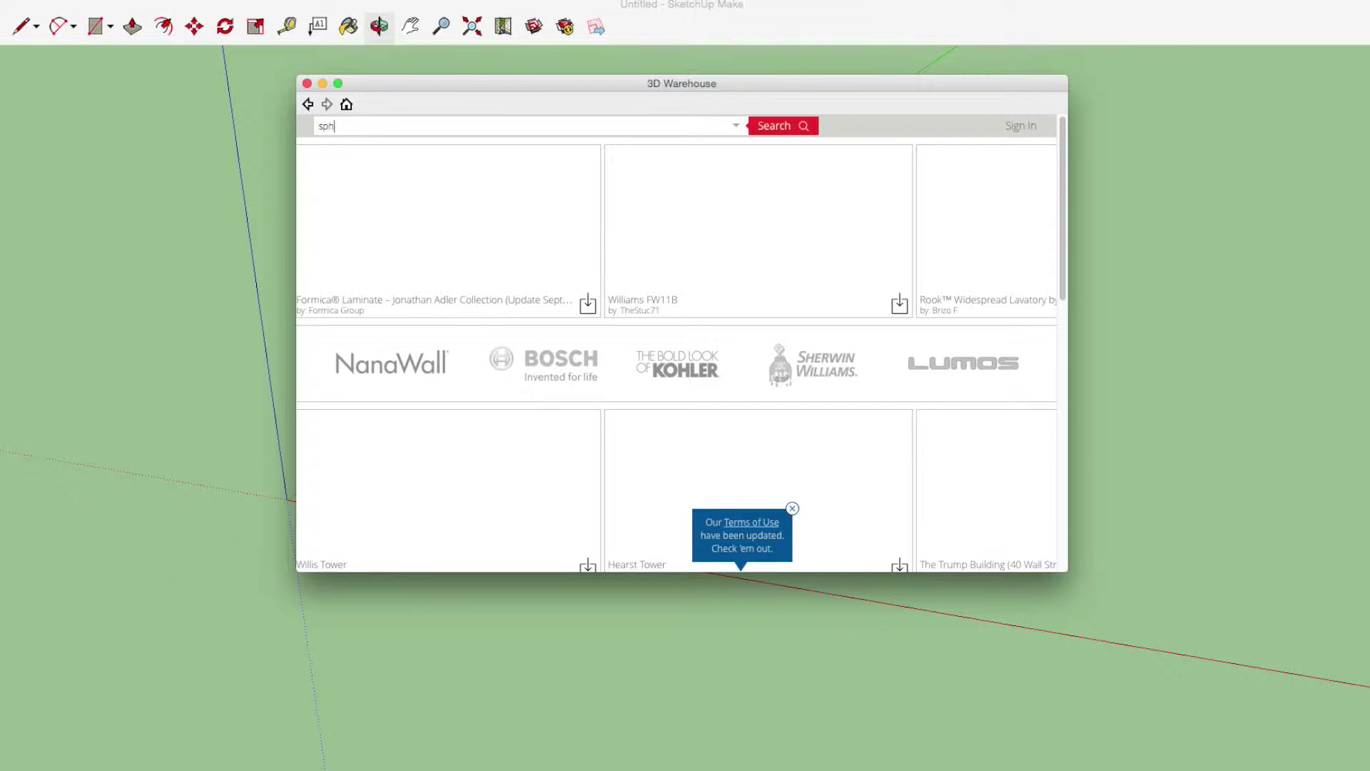
- Search 3D Warehouse for 'sphere' and load the magenta Sphere into the model
{"action": "type", "text": "ere"}
{"action": "key", "text": "Return"}
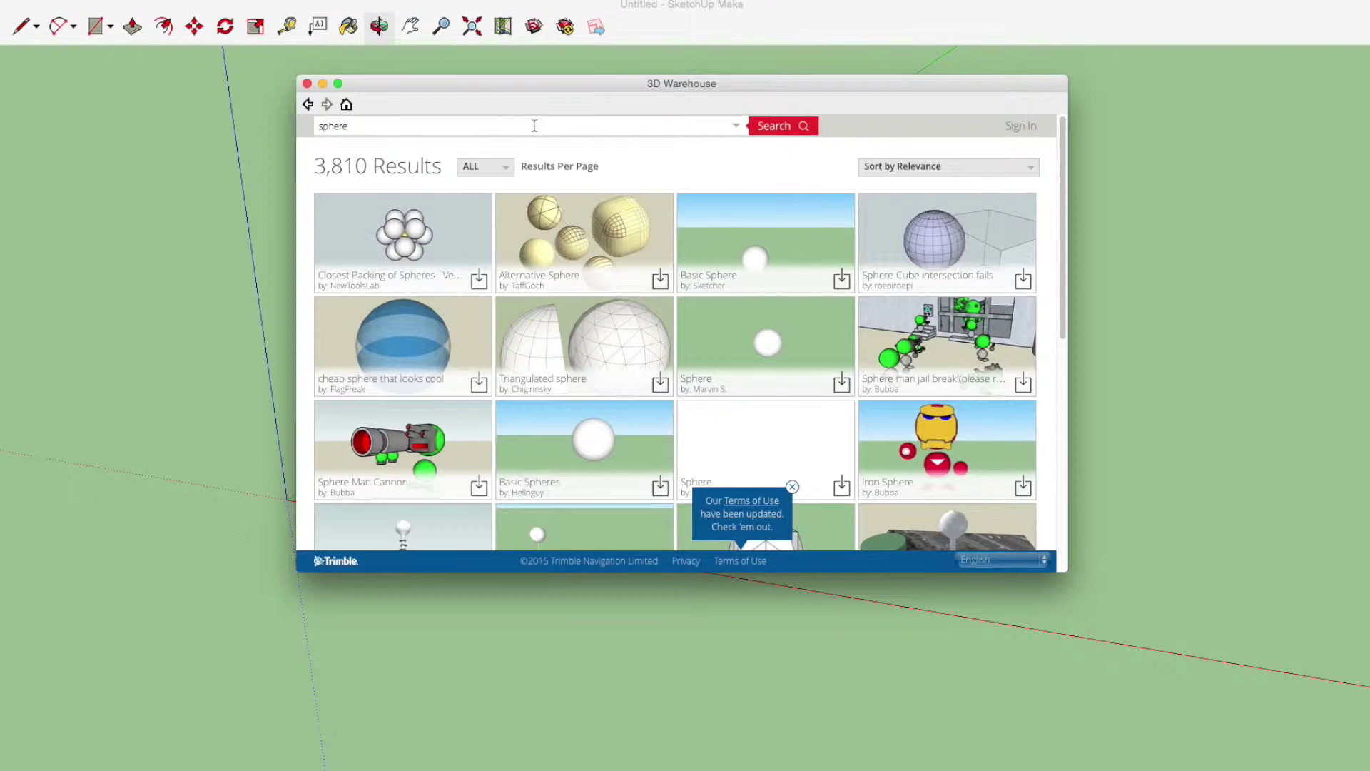
{"action": "left_click", "coordinate": [840, 487]}
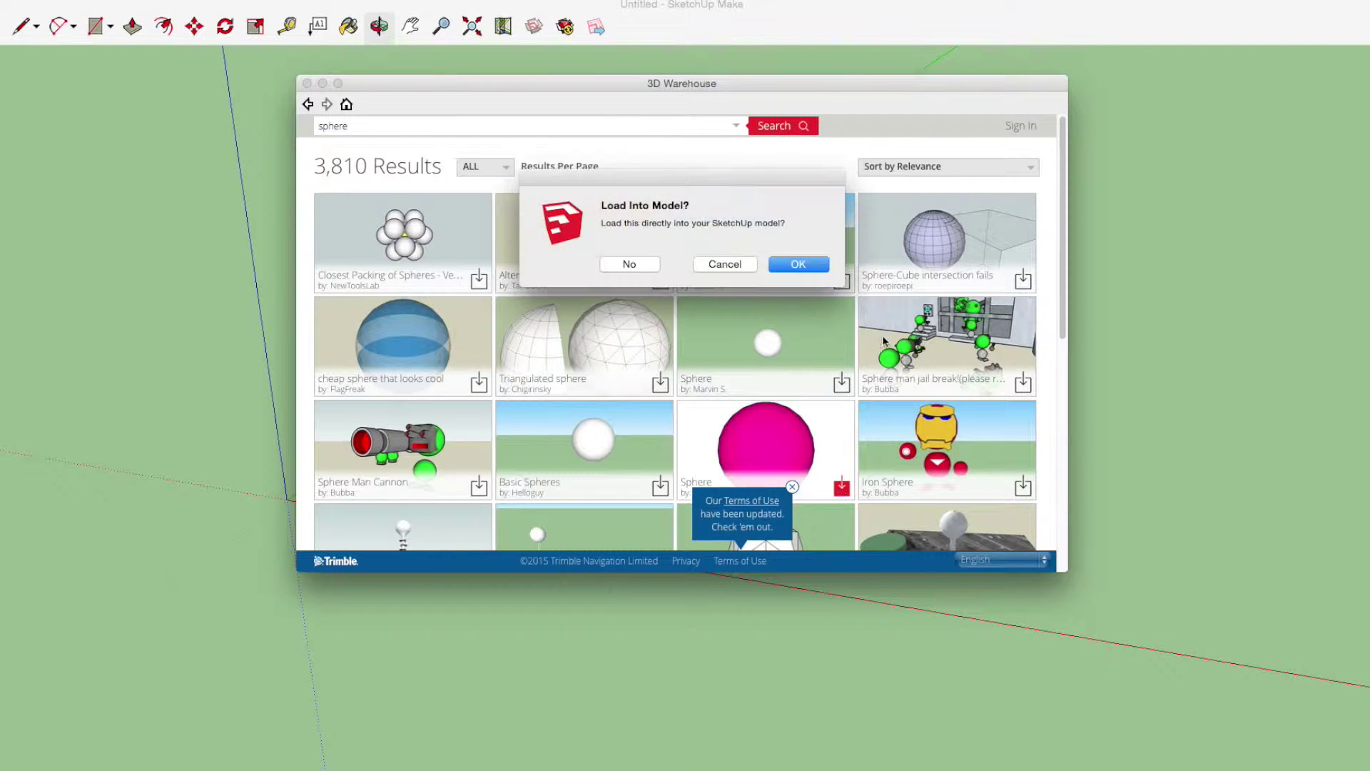
{"action": "left_click", "coordinate": [772, 263]}
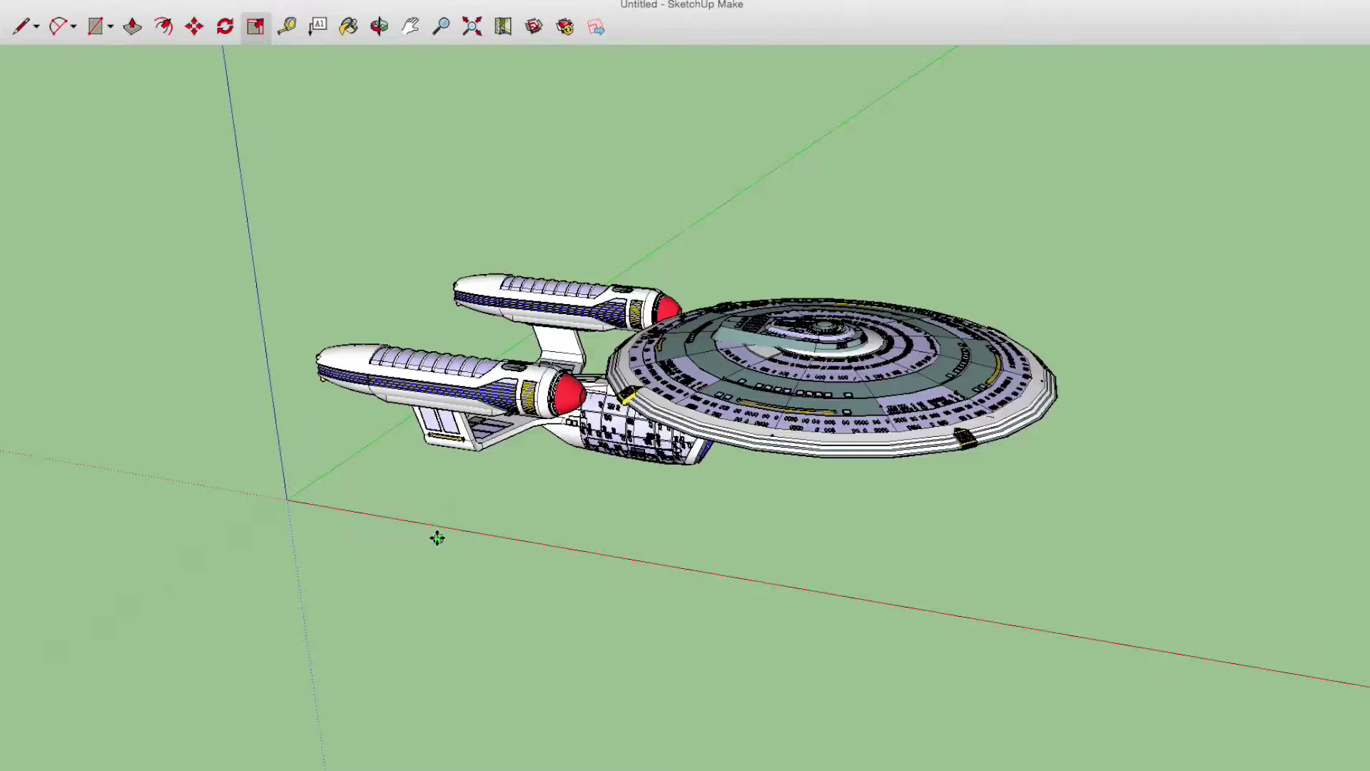
- Scale the magenta sphere up around the ship, orbit to a near-front view, and remove the added sphere
{"action": "scroll", "coordinate": [438, 538], "scroll_direction": "up", "scroll_amount": 5}
{"action": "mouse_move", "coordinate": [437, 538]}
{"action": "left_mouse_down"}
{"action": "mouse_move", "coordinate": [585, 514]}
{"action": "mouse_move", "coordinate": [442, 542]}
{"action": "left_mouse_up"}
{"action": "scroll", "coordinate": [445, 185], "scroll_direction": "down", "scroll_amount": 10}
{"action": "middle_click_drag", "start_coordinate": [445, 184], "coordinate": [489, 453]}
{"action": "scroll", "coordinate": [585, 221], "scroll_direction": "up", "scroll_amount": 5}
{"action": "scroll", "coordinate": [489, 453], "scroll_direction": "down", "scroll_amount": 3}
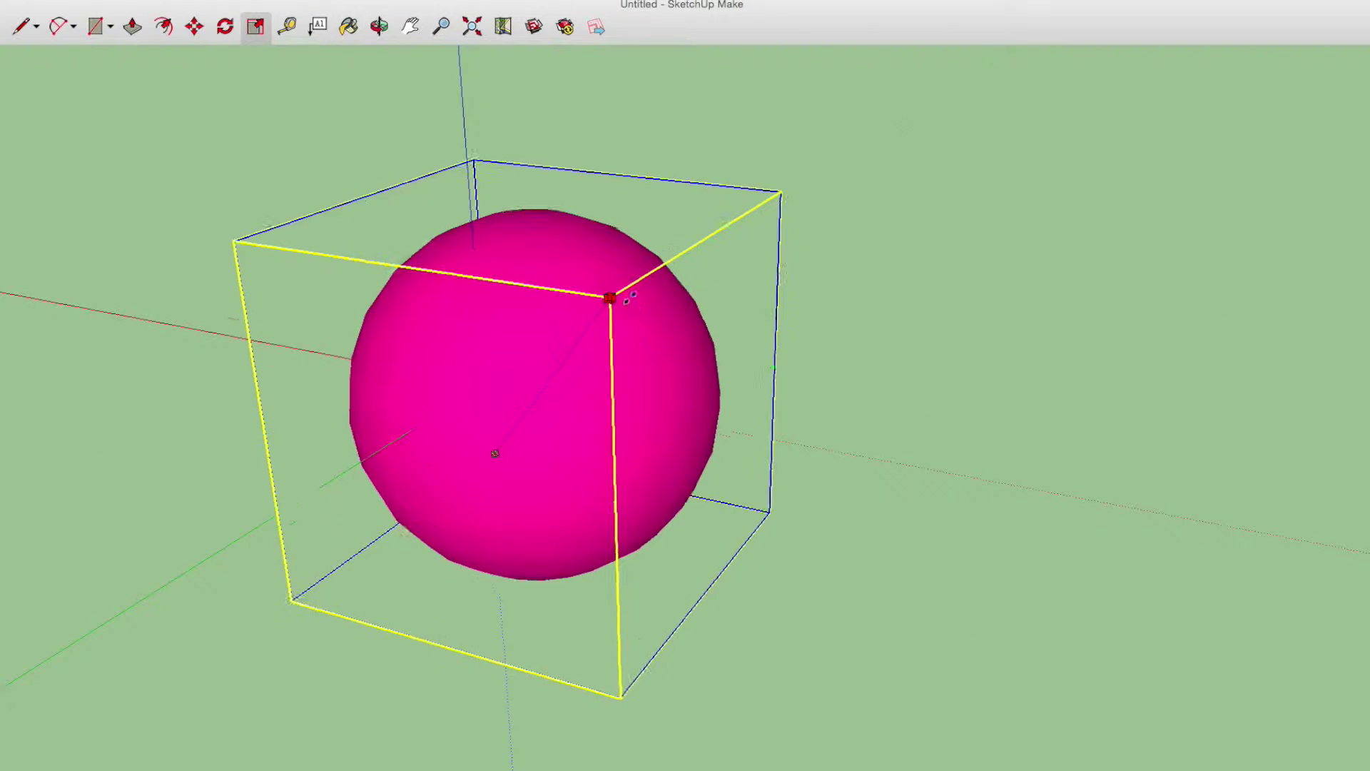
{"action": "scroll", "coordinate": [743, 175], "scroll_direction": "up", "scroll_amount": 1}
{"action": "middle_click_drag", "start_coordinate": [743, 174], "coordinate": [414, 371]}
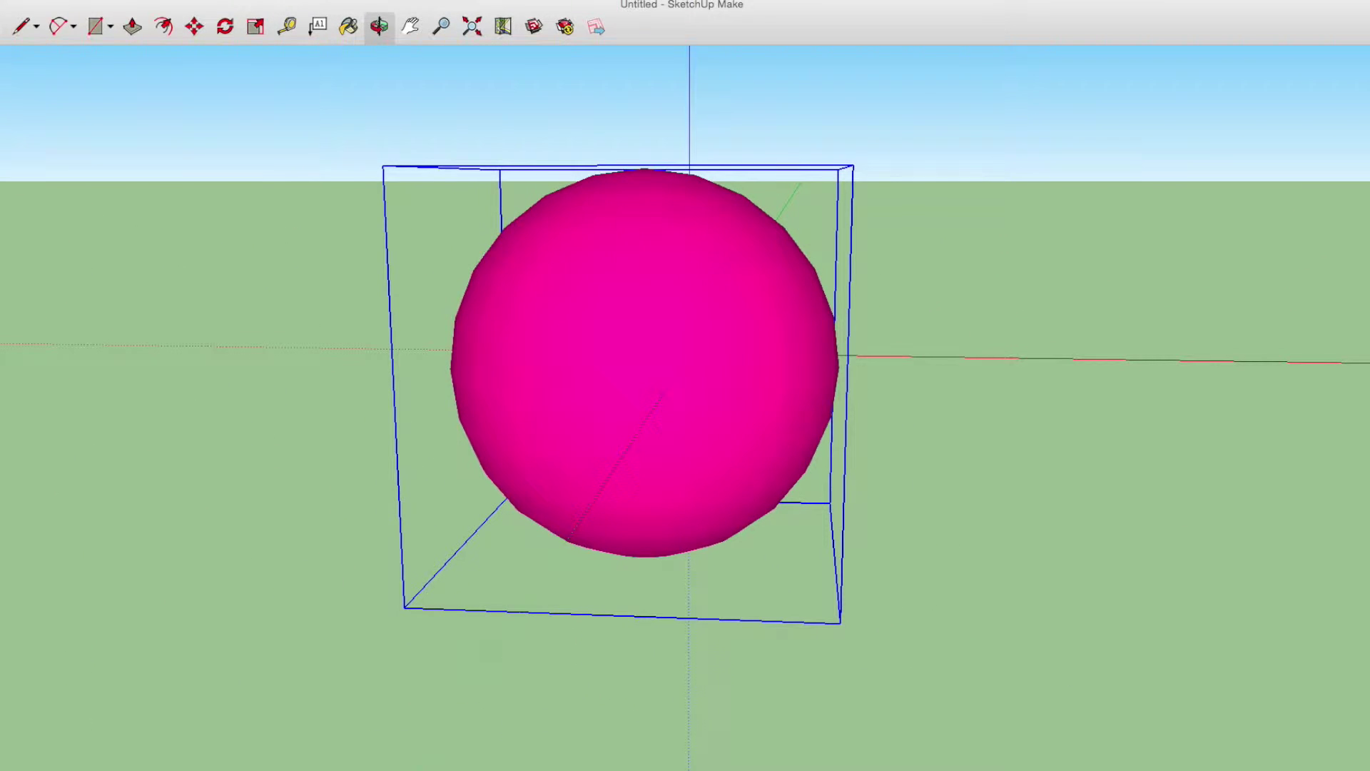
{"action": "key", "text": "Delete"}
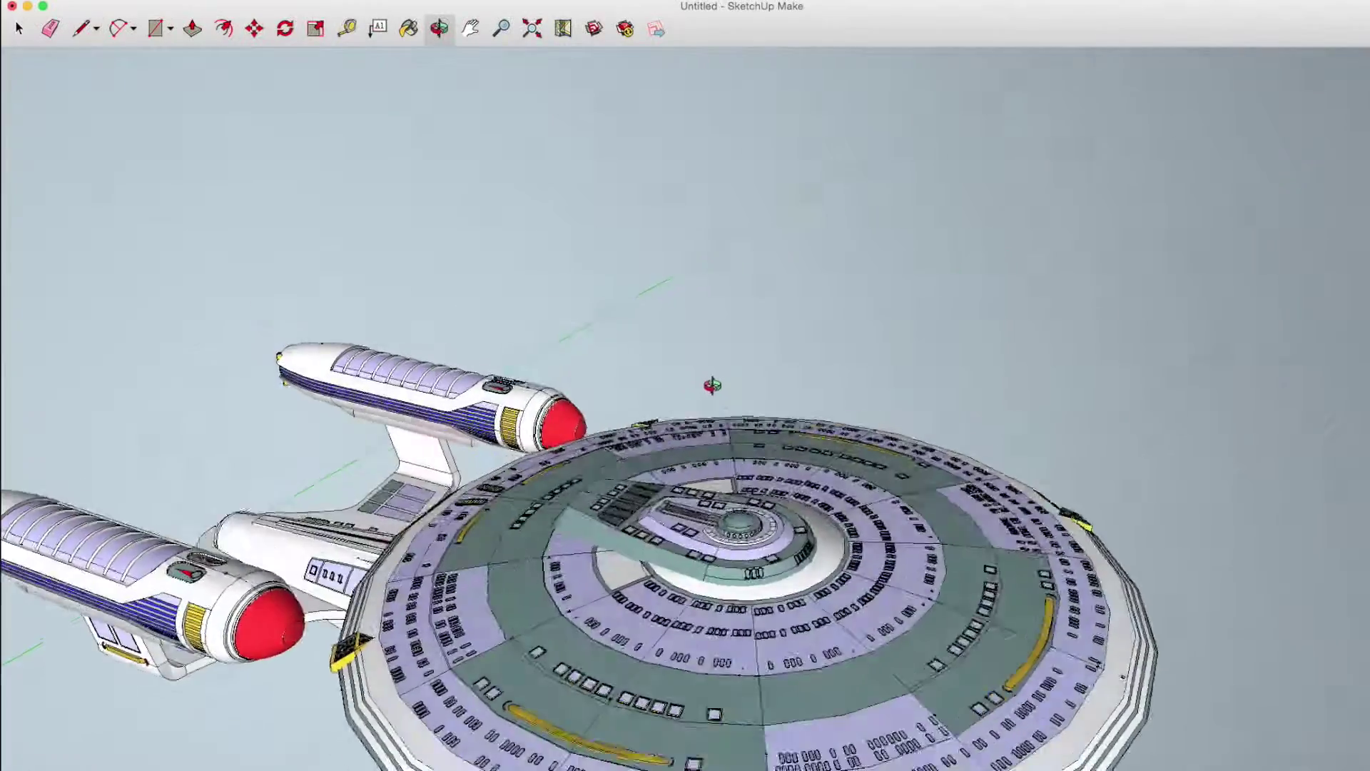
- Paint the sphere's inner faces bright green, then orbit and pan to frame the saucer
{"action": "left_click_drag", "start_coordinate": [710, 389], "coordinate": [534, 84]}
{"action": "left_click", "coordinate": [398, 37]}
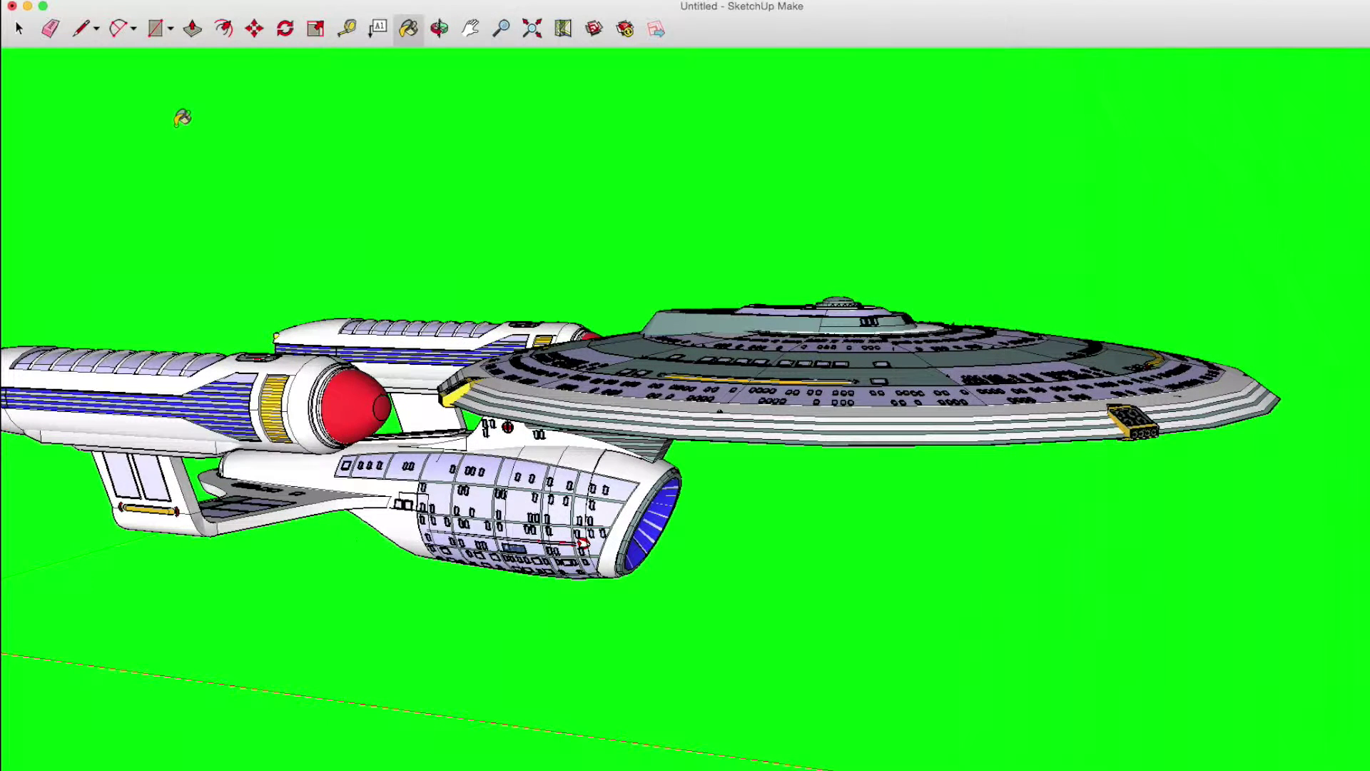
{"action": "left_click", "coordinate": [433, 31]}
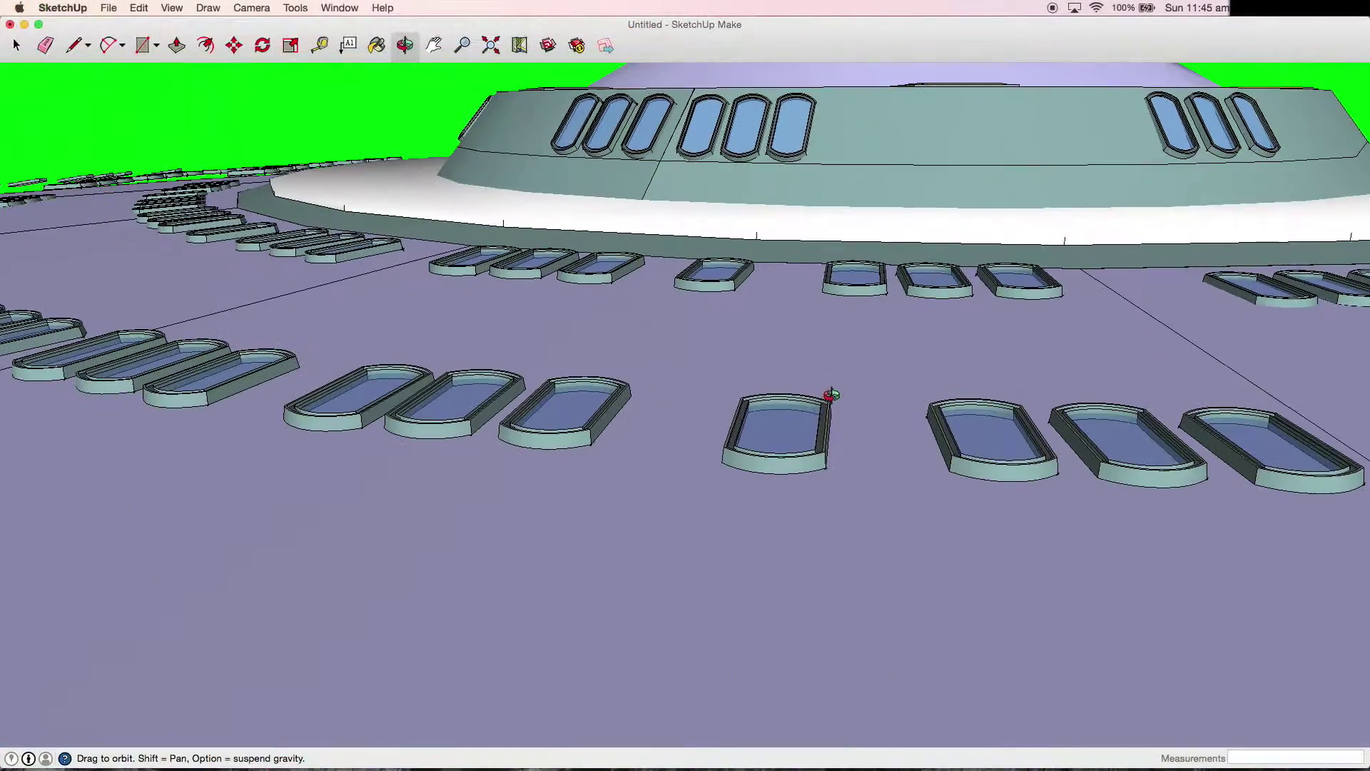
{"action": "scroll", "coordinate": [459, 290], "scroll_direction": "down", "scroll_amount": 5}
{"action": "scroll", "coordinate": [566, 342], "scroll_direction": "up", "scroll_amount": 10}
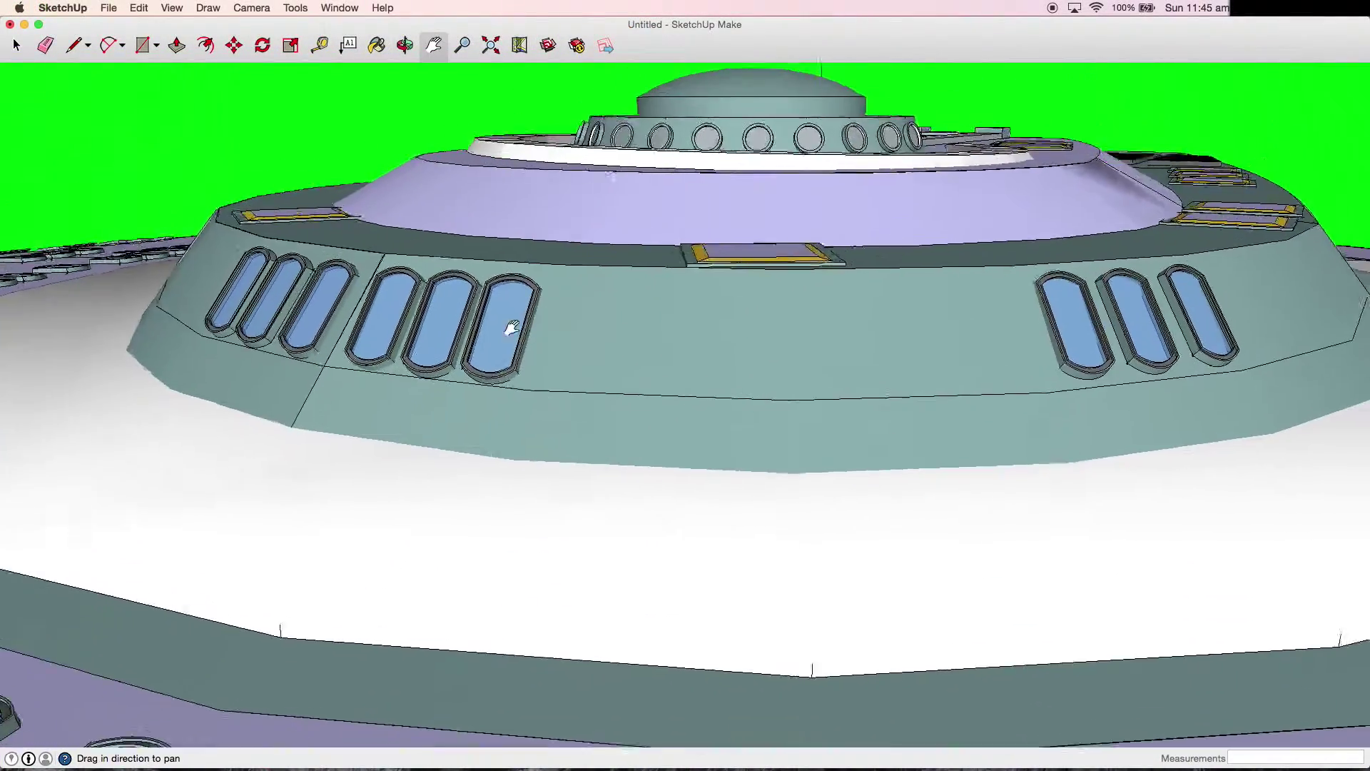
{"action": "left_click_drag", "start_coordinate": [511, 328], "coordinate": [488, 369]}
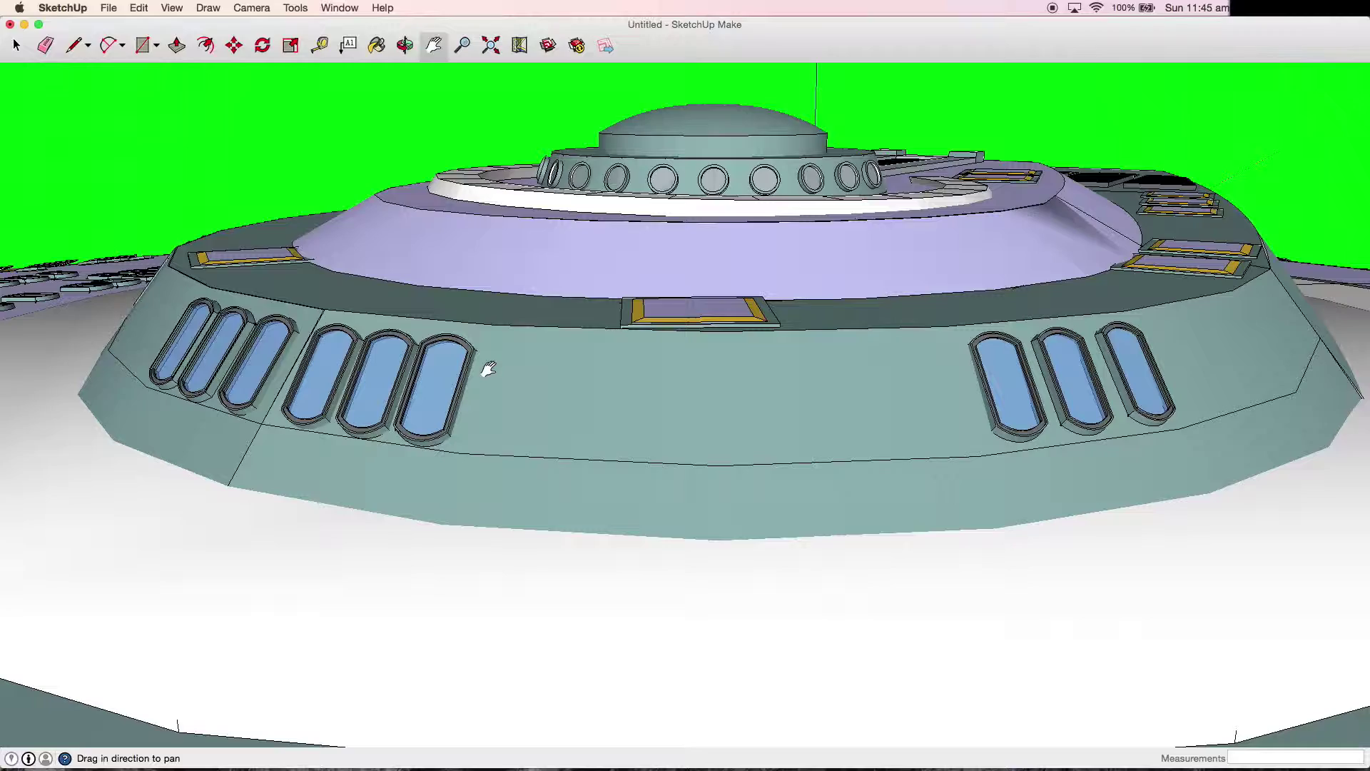
- Save the close-up saucer view as Scene 1 via View > Animation > Add Scene
{"action": "left_click", "coordinate": [184, 7]}
{"action": "mouse_move", "coordinate": [215, 222]}
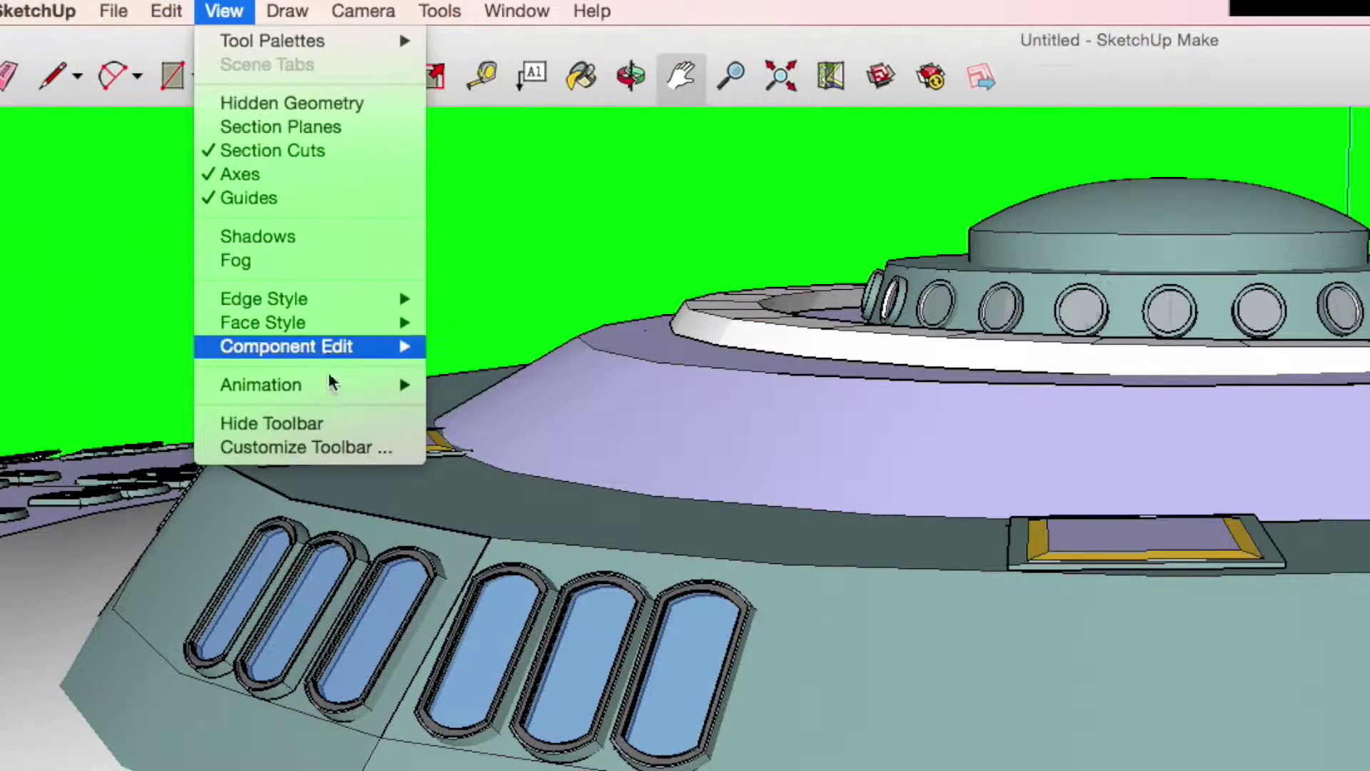
{"action": "mouse_move", "coordinate": [336, 391]}
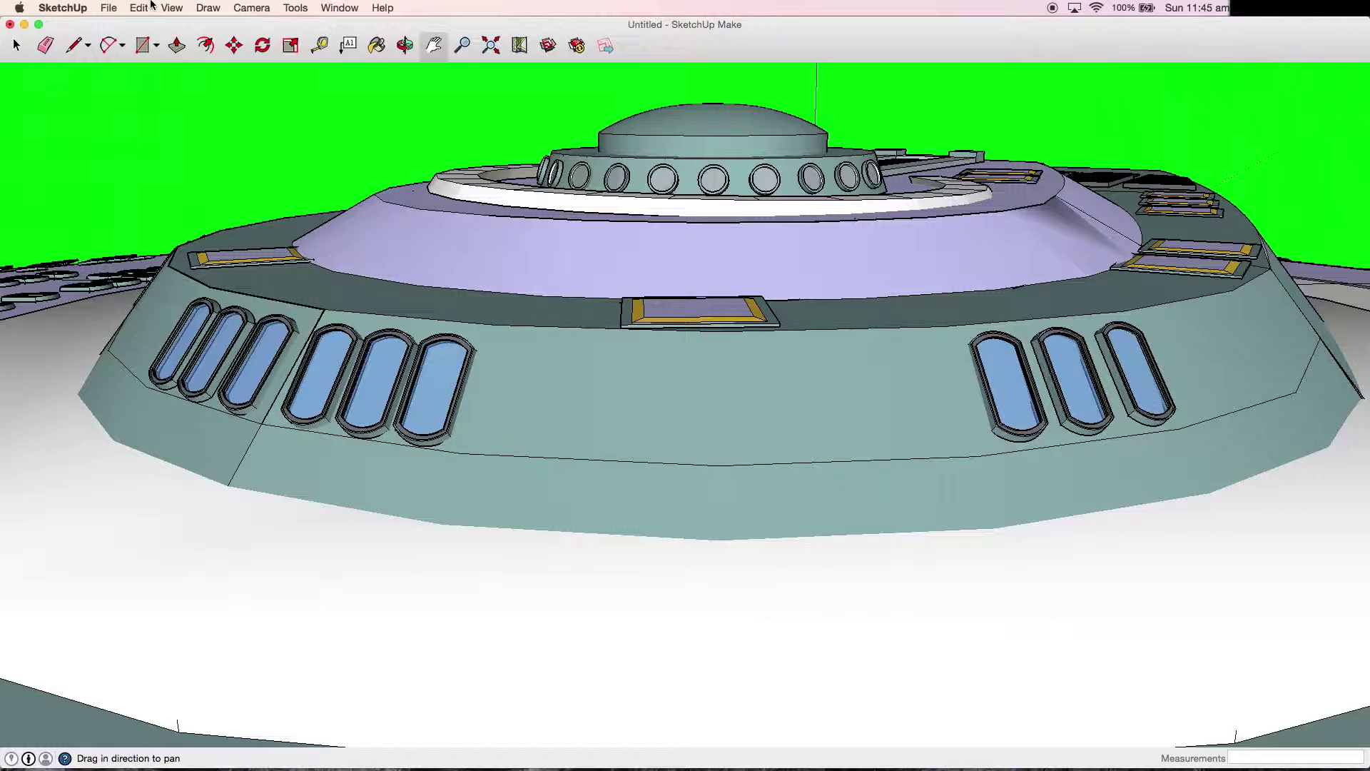
{"action": "left_click", "coordinate": [158, 6]}
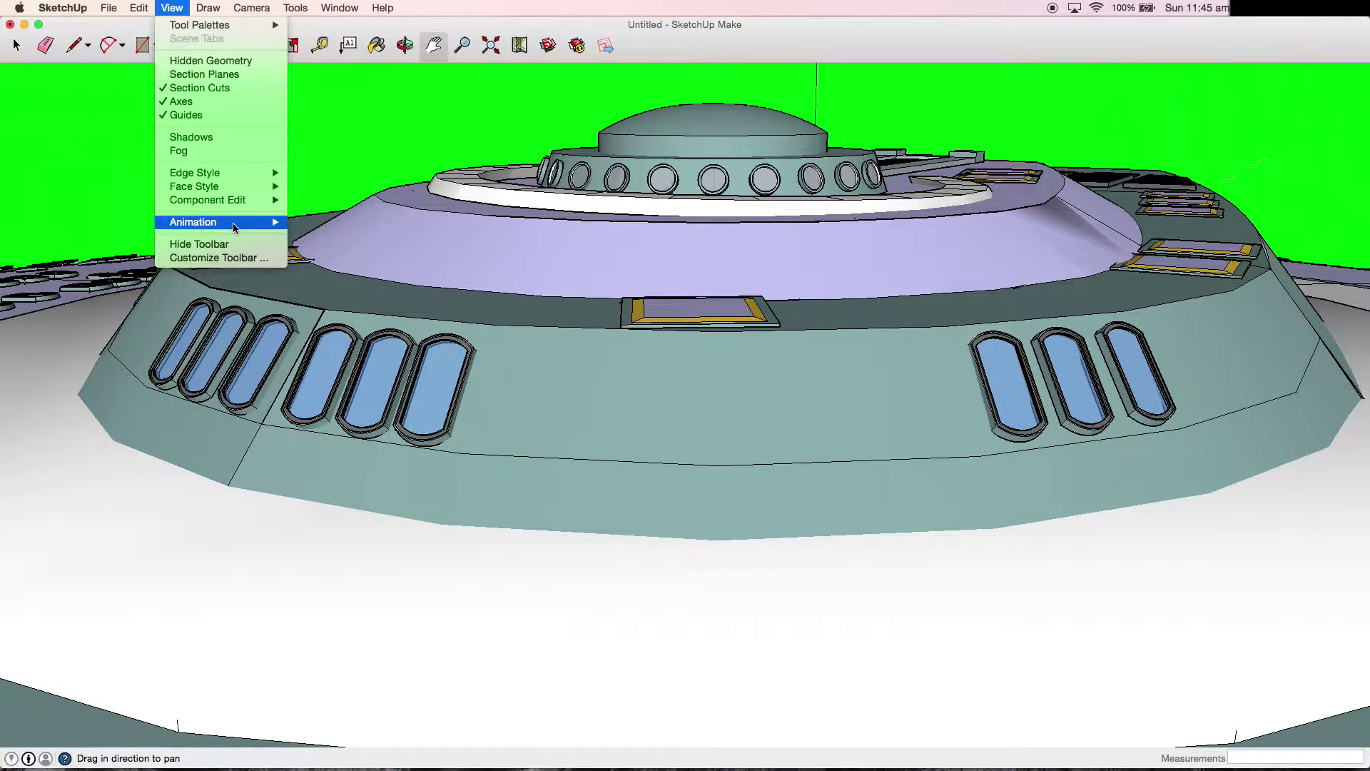
{"action": "left_click", "coordinate": [296, 222]}
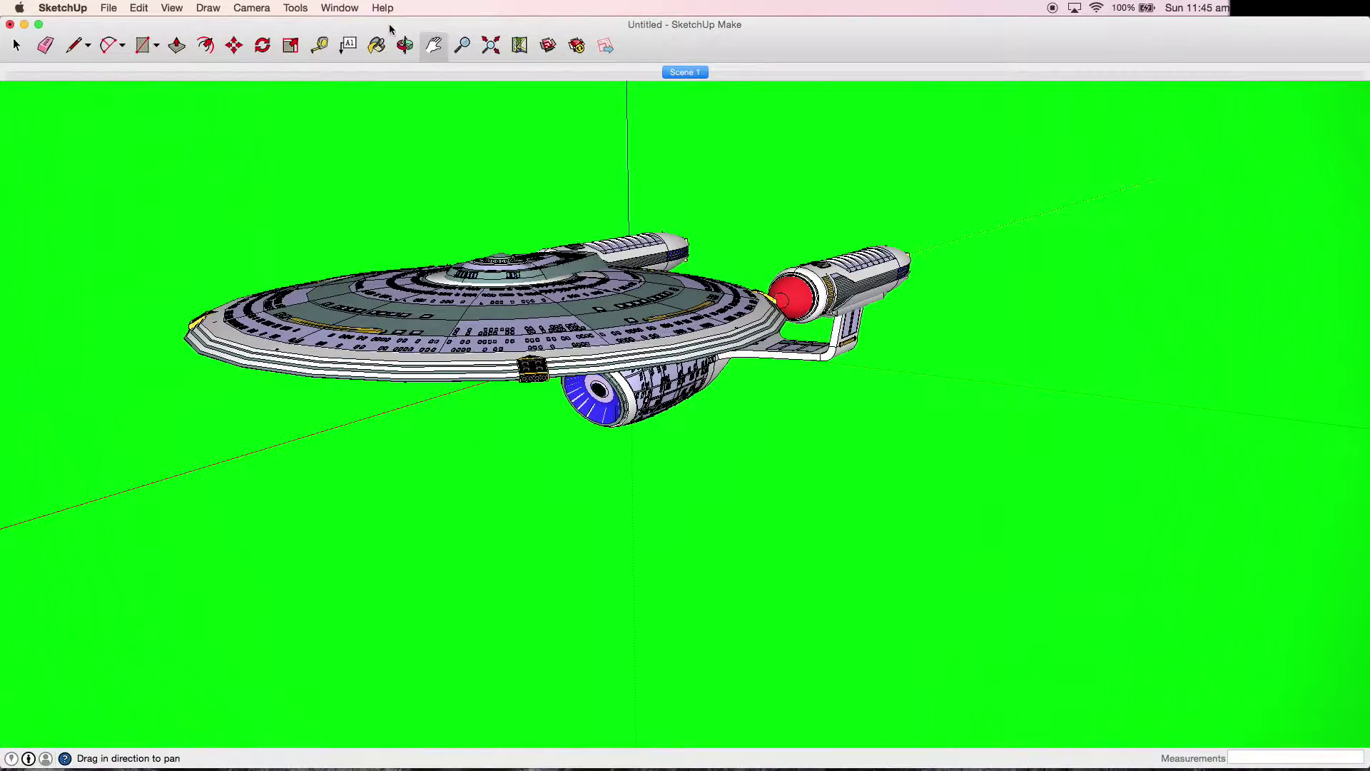
- Add the whole-ship view as Scene 2 and preview both scene tabs
{"action": "left_click", "coordinate": [173, 8]}
{"action": "mouse_move", "coordinate": [234, 229]}
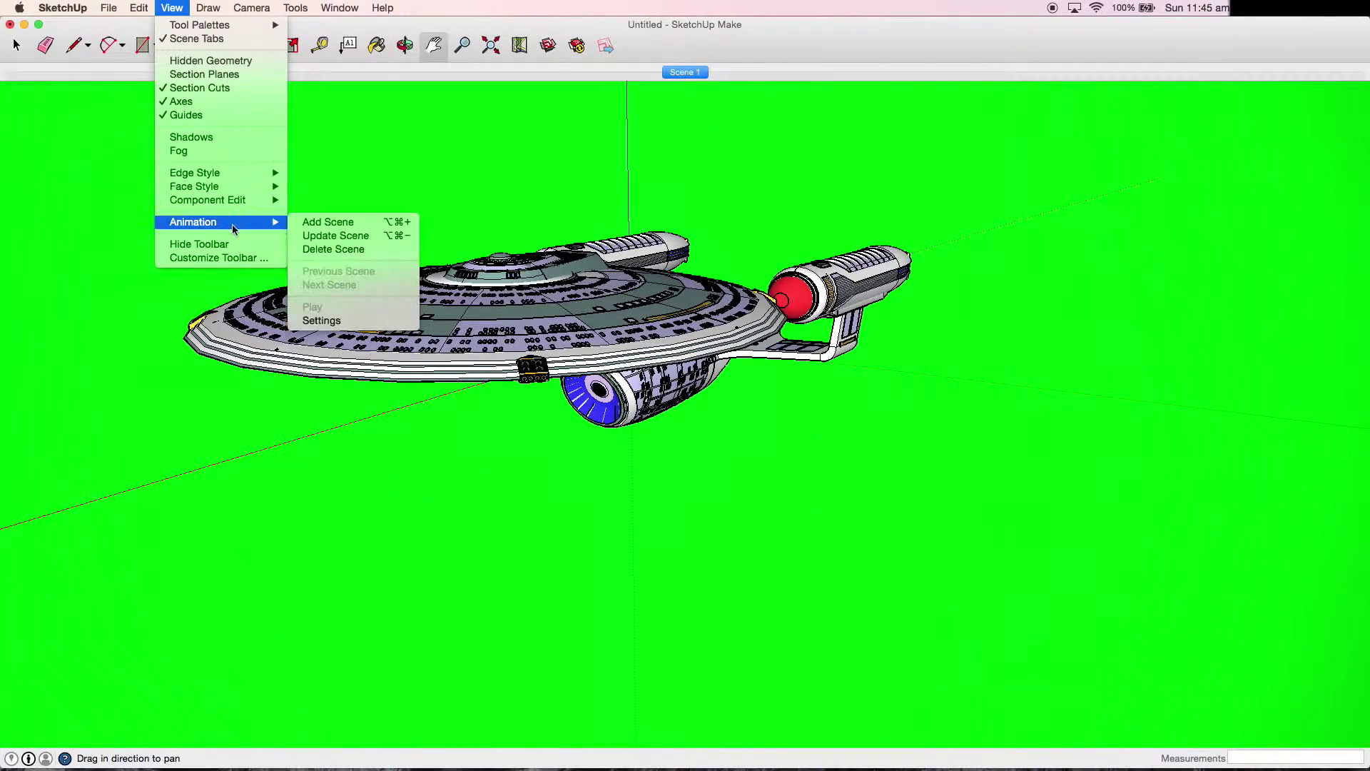
{"action": "left_click", "coordinate": [304, 223]}
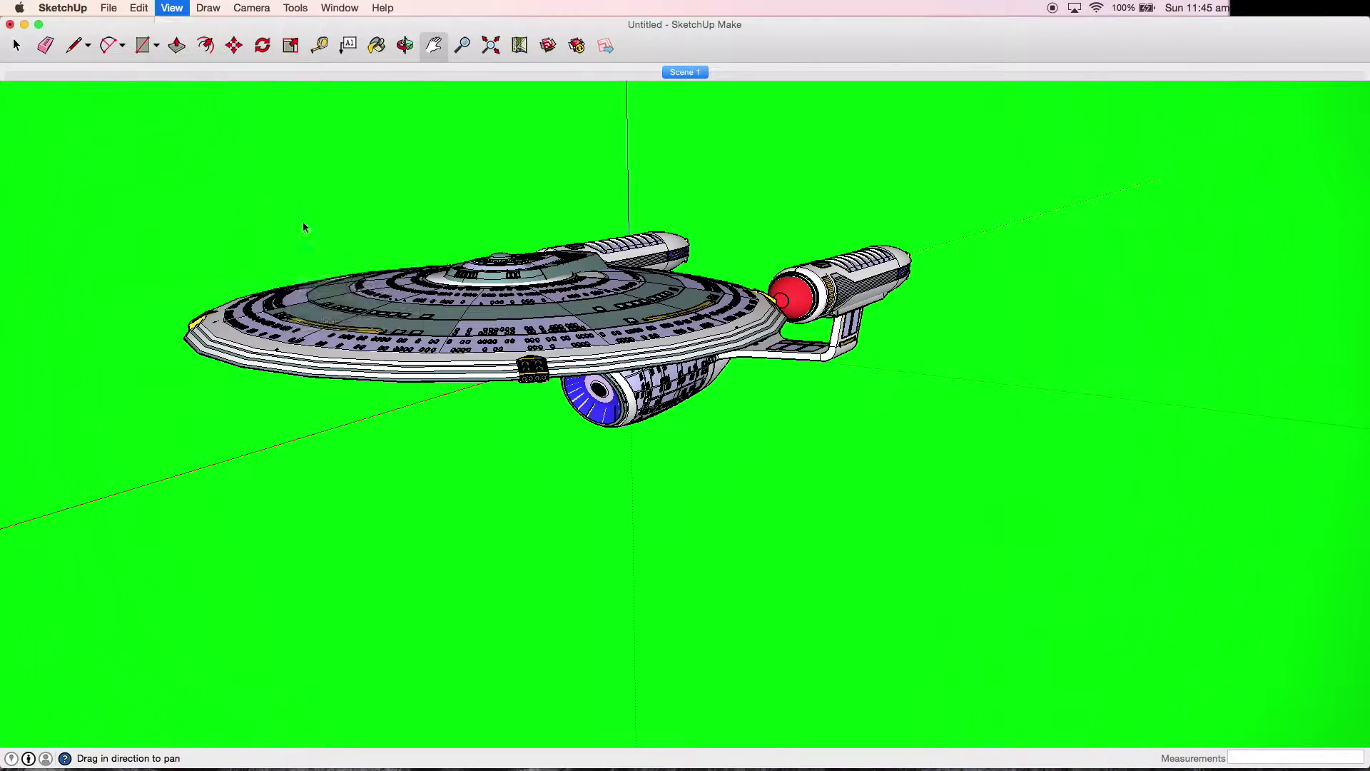
{"action": "left_click", "coordinate": [669, 74]}
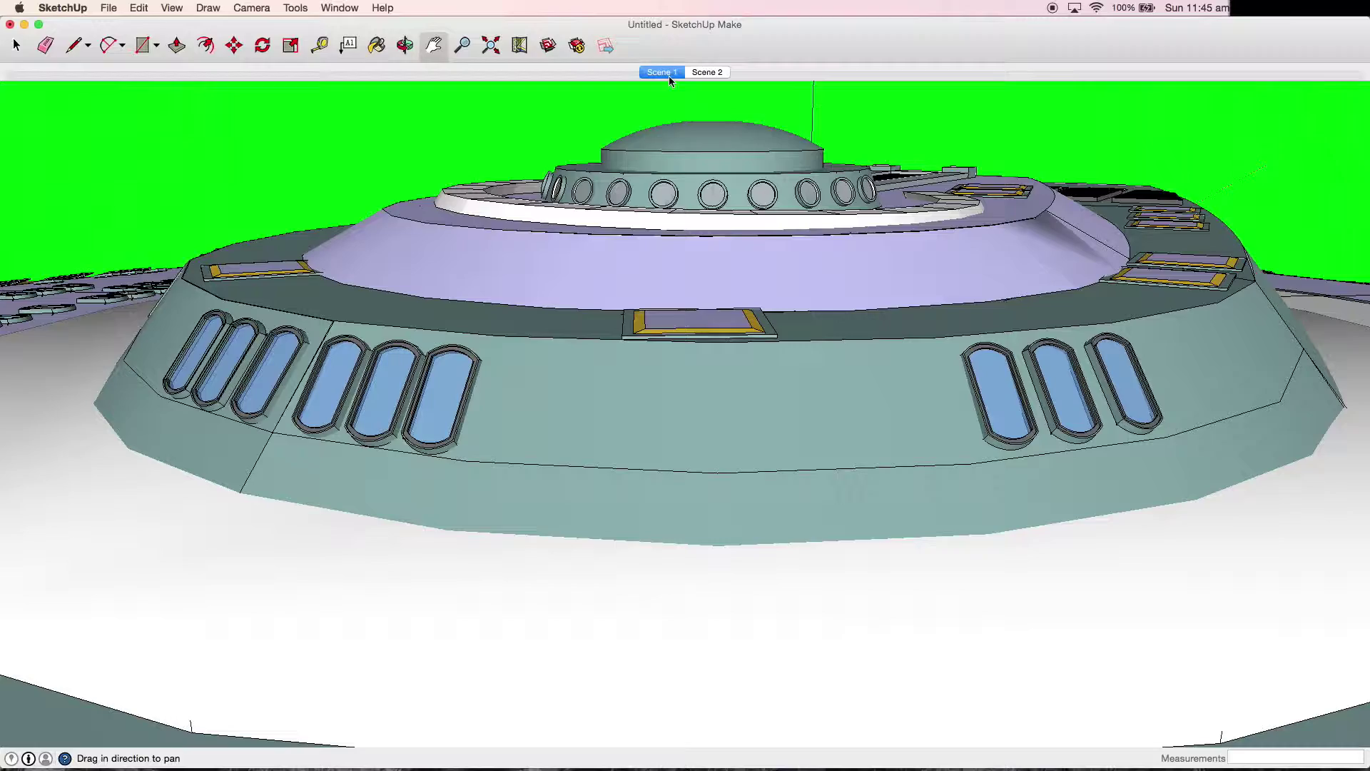
{"action": "left_click", "coordinate": [702, 73]}
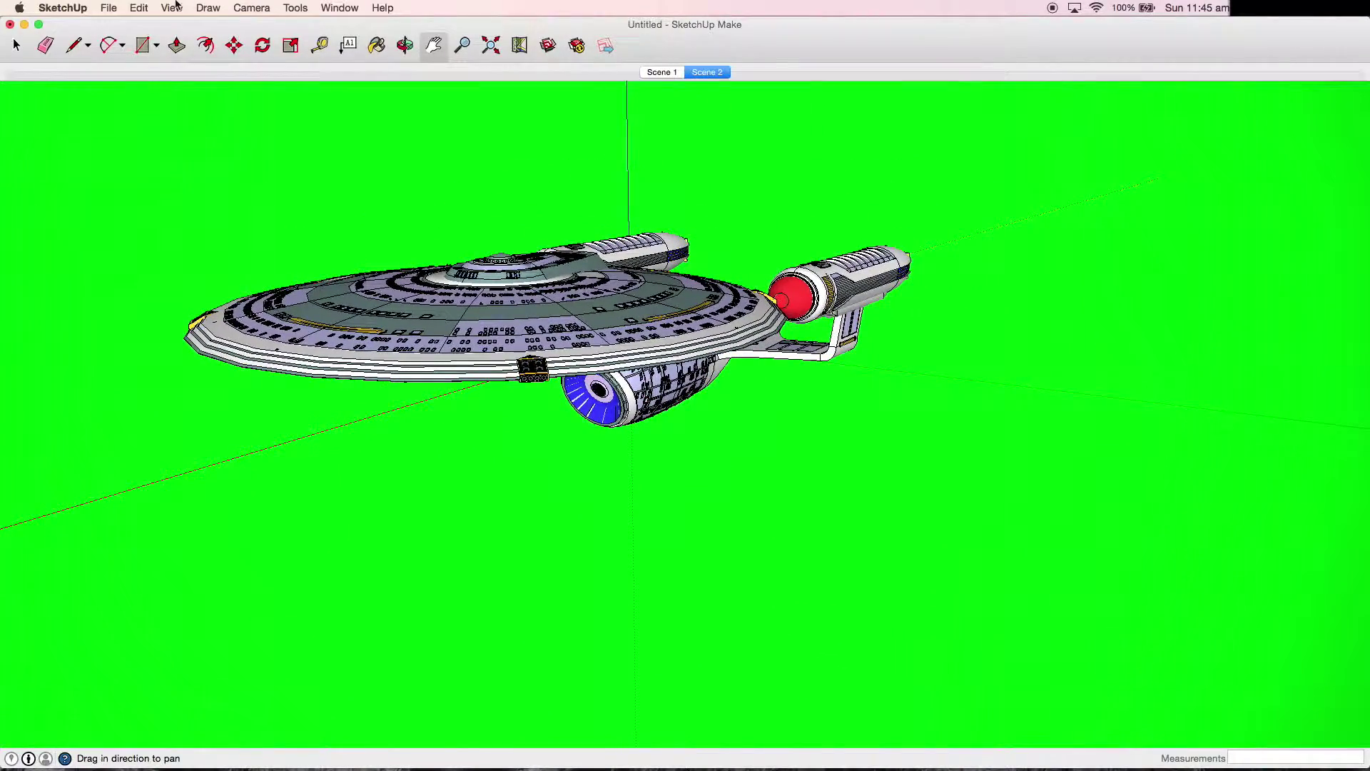
{"action": "left_click", "coordinate": [172, 8]}
- Set the animation to a 5-second transition time and 0-second slide delay
{"action": "mouse_move", "coordinate": [229, 222]}
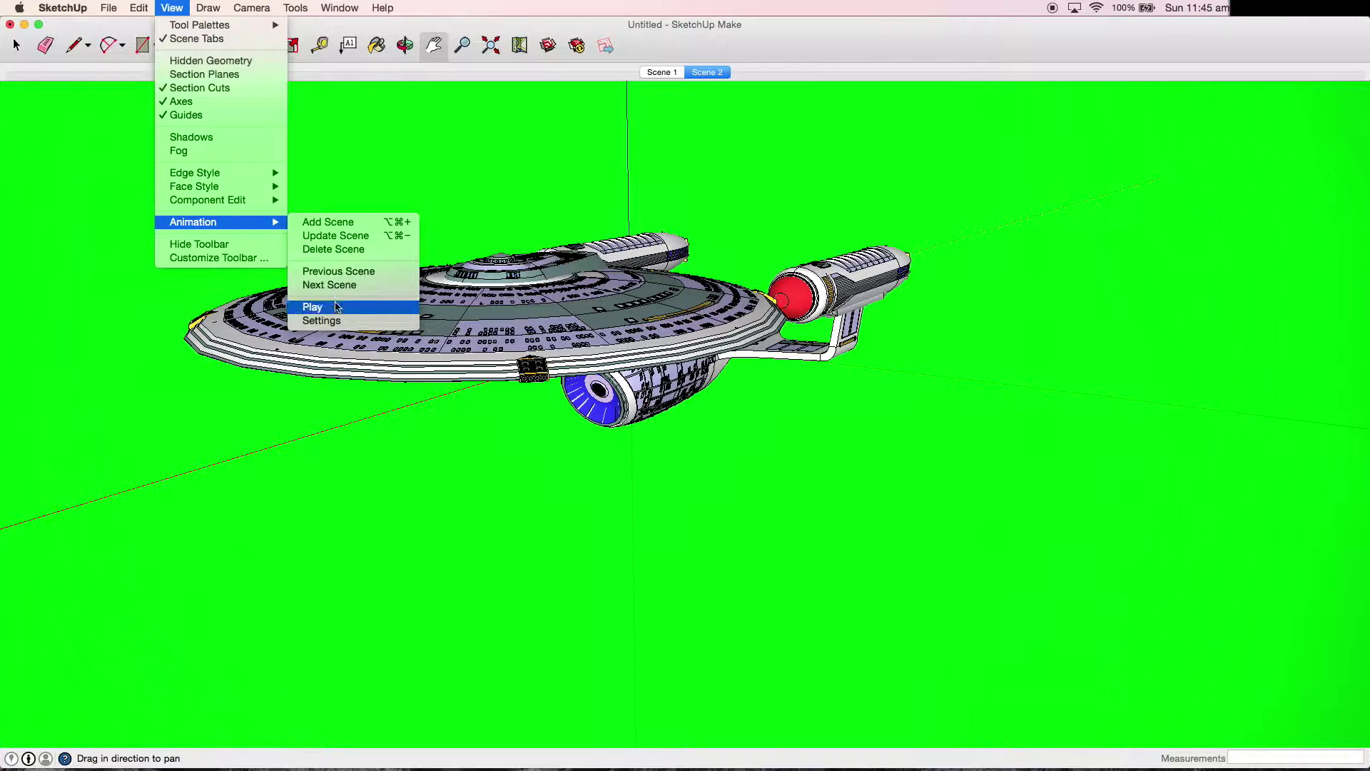
{"action": "left_click", "coordinate": [337, 325]}
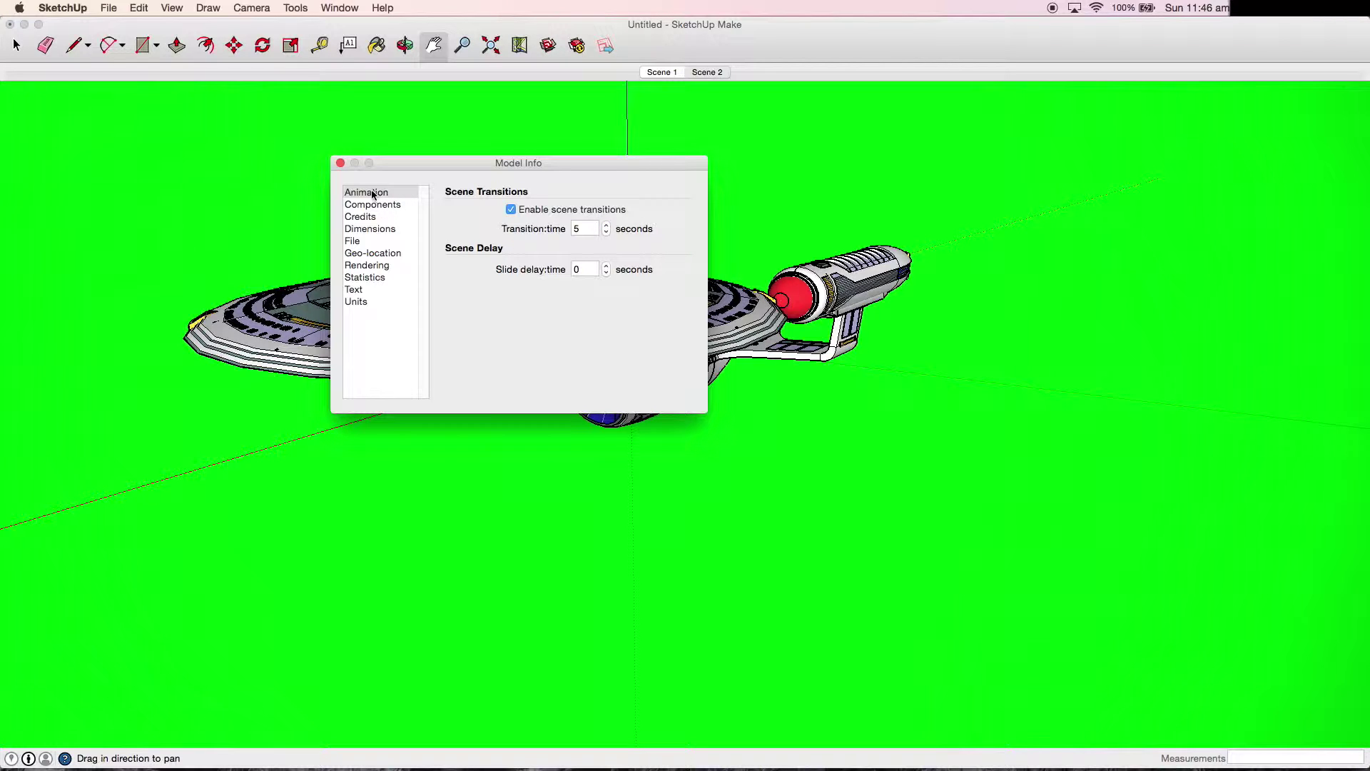
- Export the animation as H.264 'Uss enterprise pan out.mp4' to the Desktop
{"action": "left_click", "coordinate": [341, 163]}
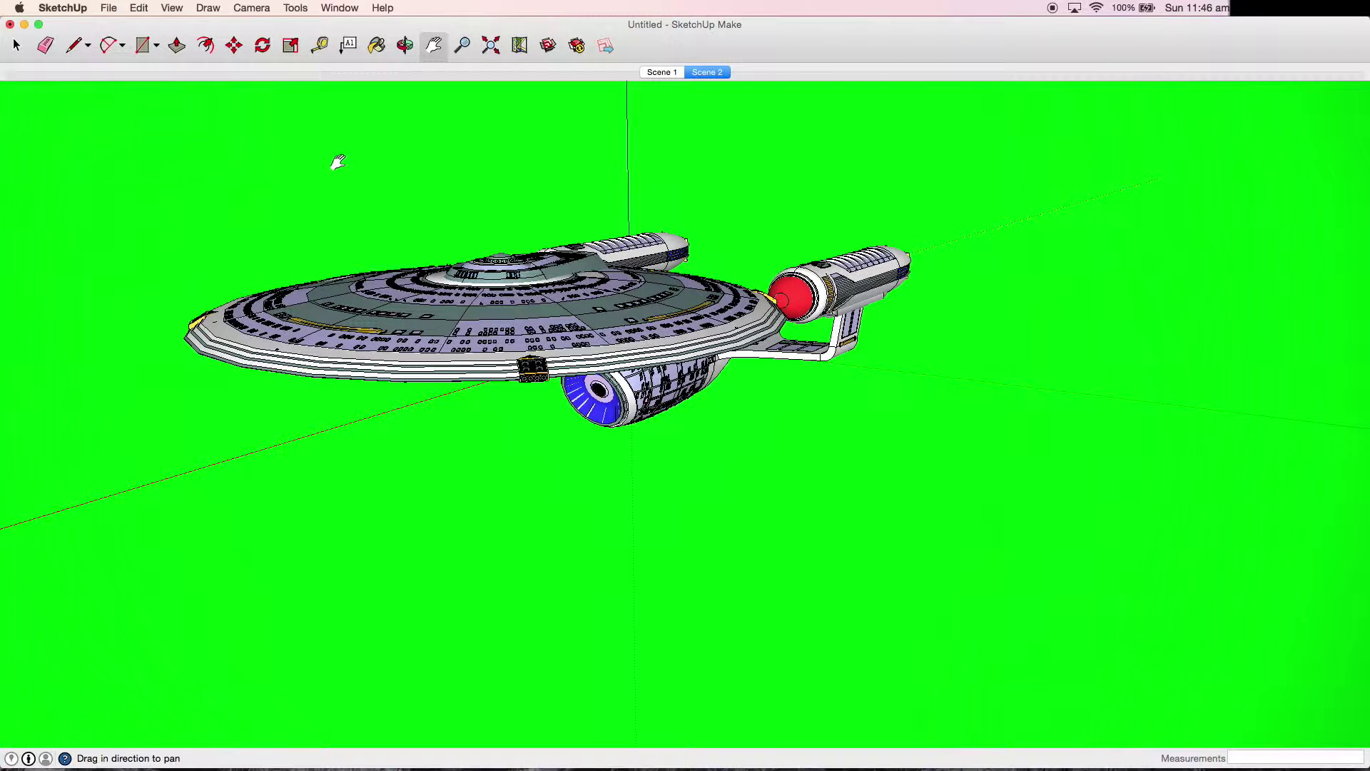
{"action": "left_click", "coordinate": [92, 5]}
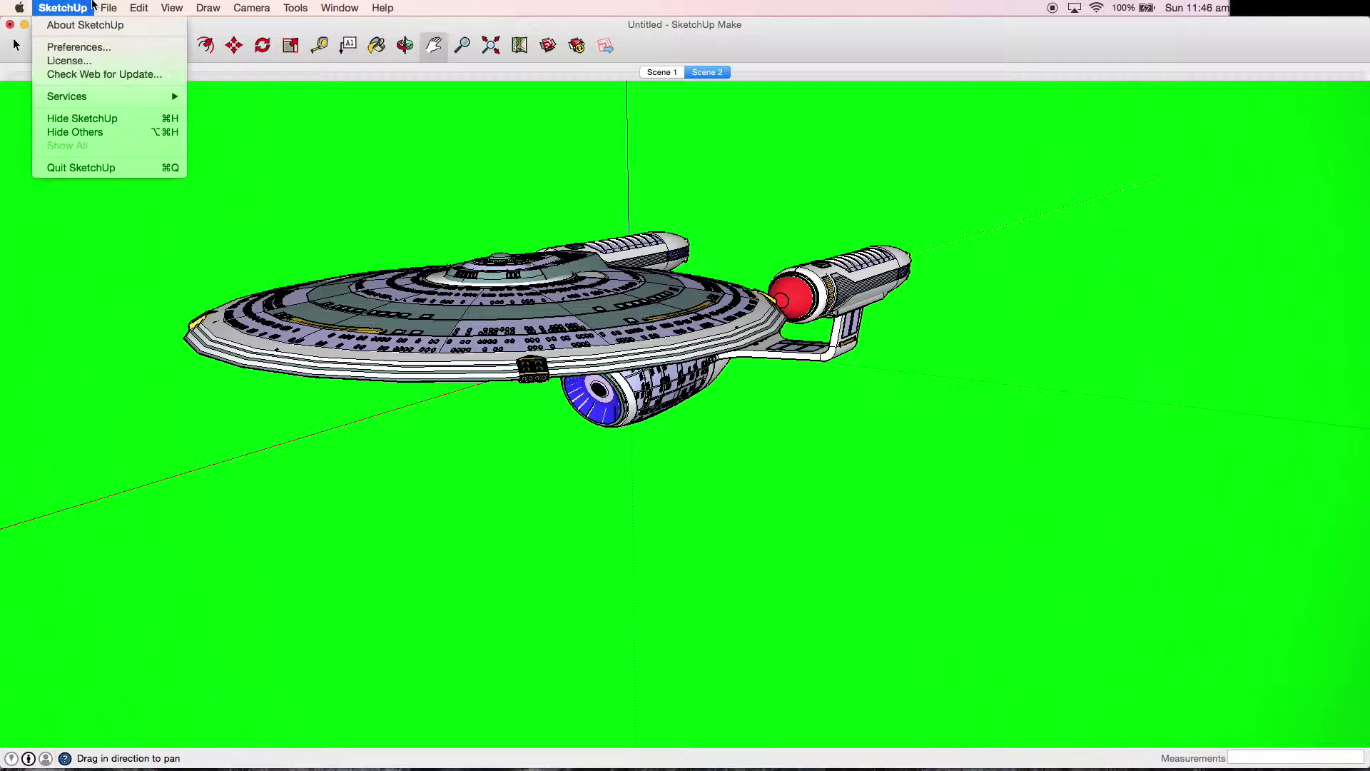
{"action": "mouse_move", "coordinate": [107, 8]}
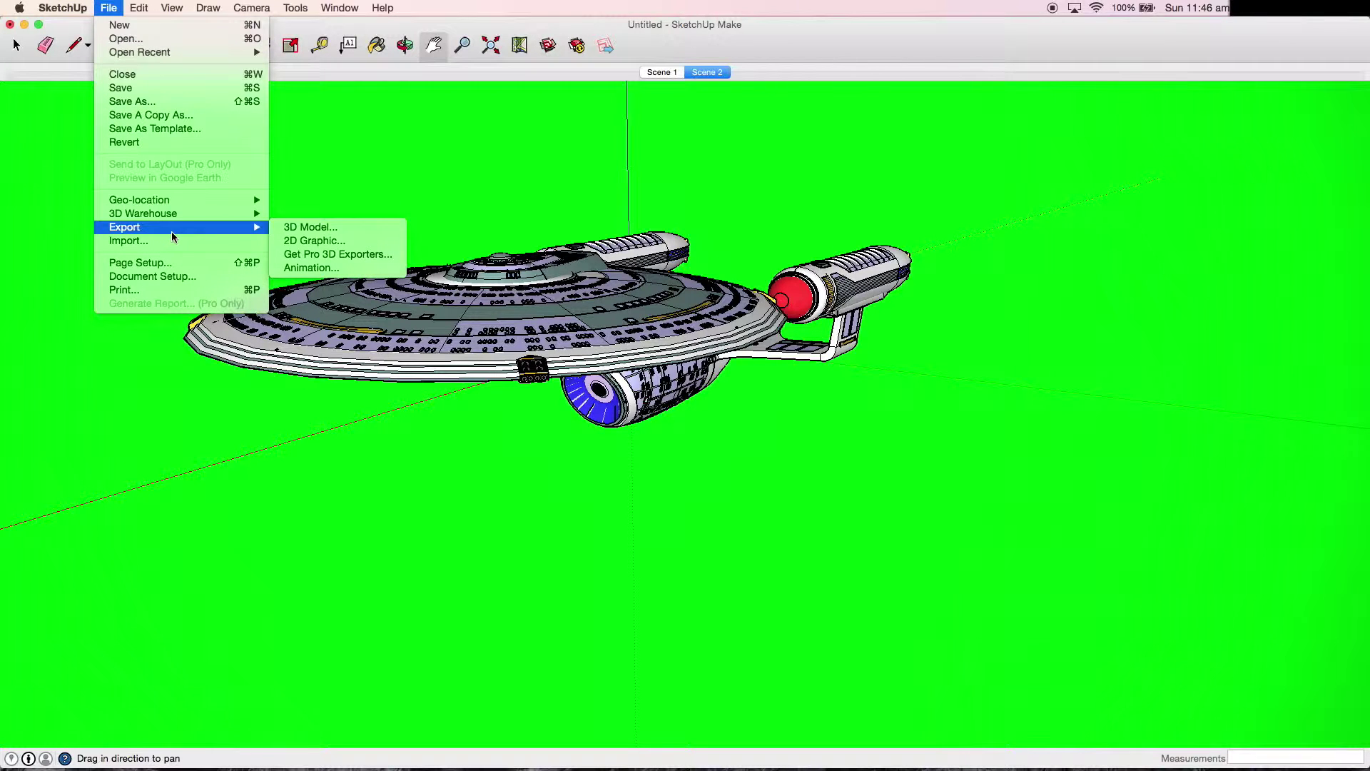
{"action": "mouse_move", "coordinate": [260, 229]}
{"action": "left_click", "coordinate": [311, 268]}
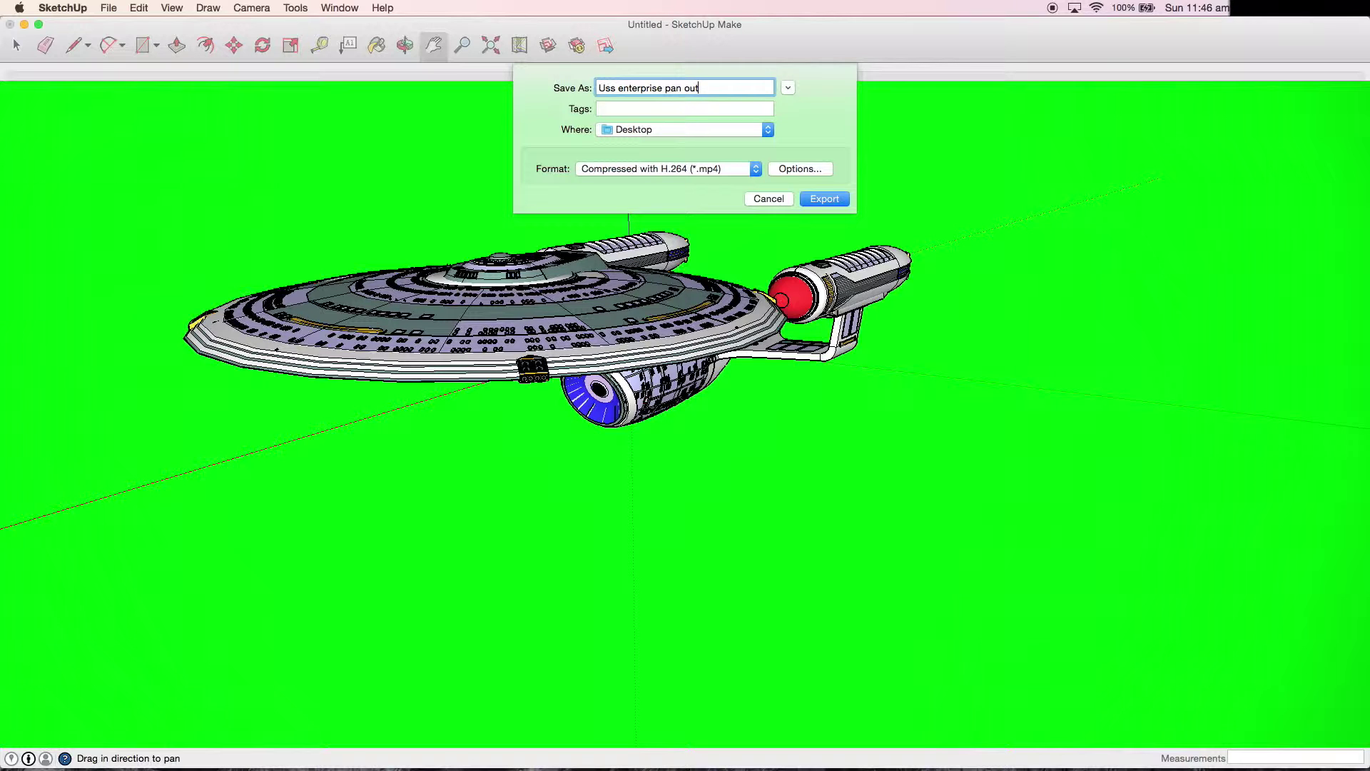
{"action": "key", "text": "Return"}
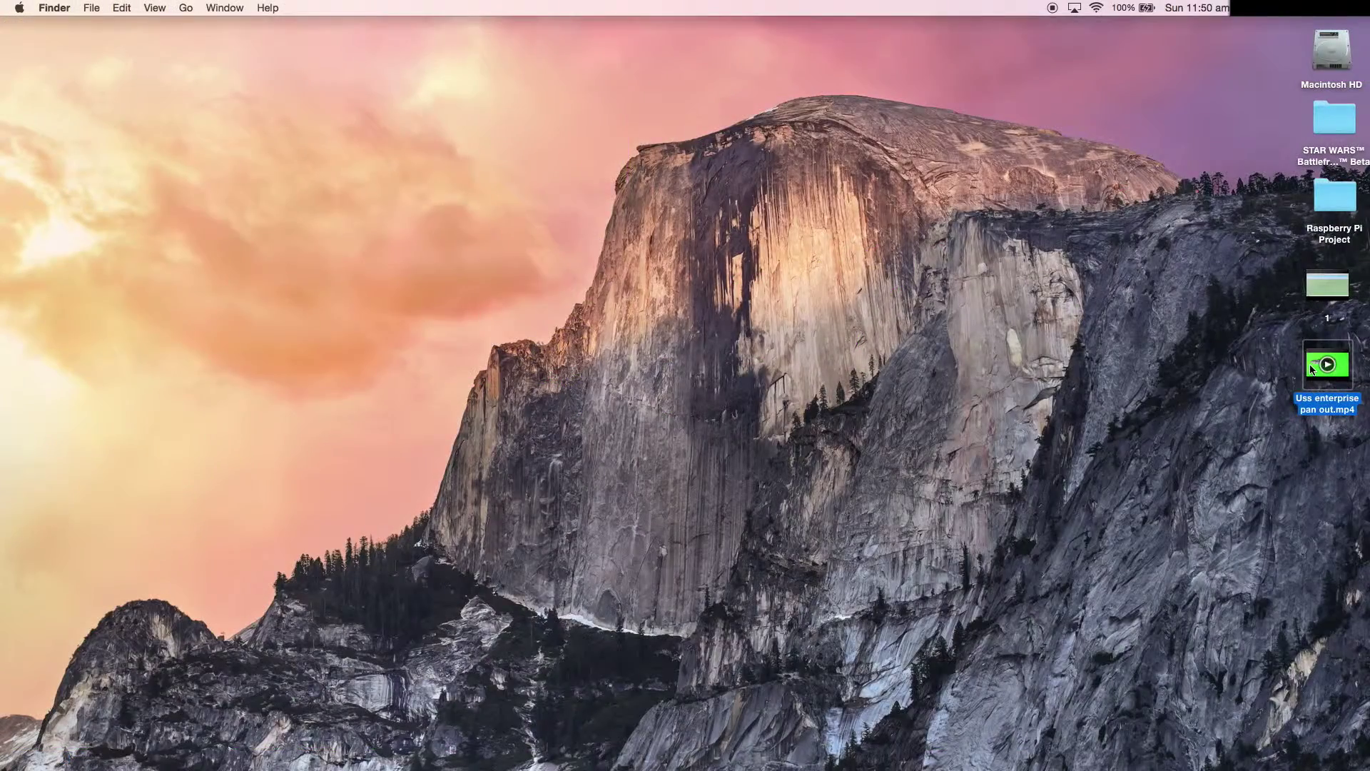
- Quick Look the exported Uss enterprise pan out.mp4 on the desktop
{"action": "key", "text": "space"}
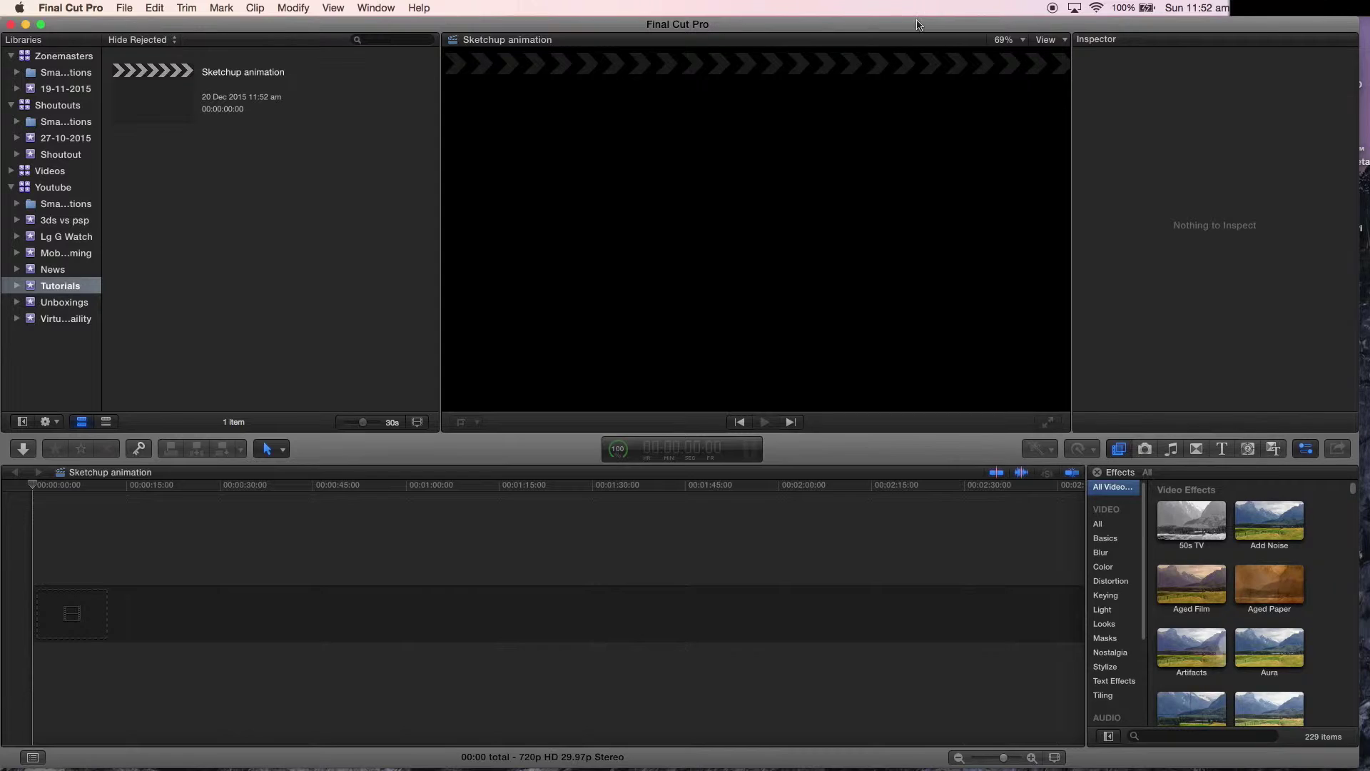
- Move the Final Cut Pro window aside to reveal the exported mp4 on the Desktop
{"action": "left_click_drag", "start_coordinate": [918, 25], "coordinate": [734, 42]}
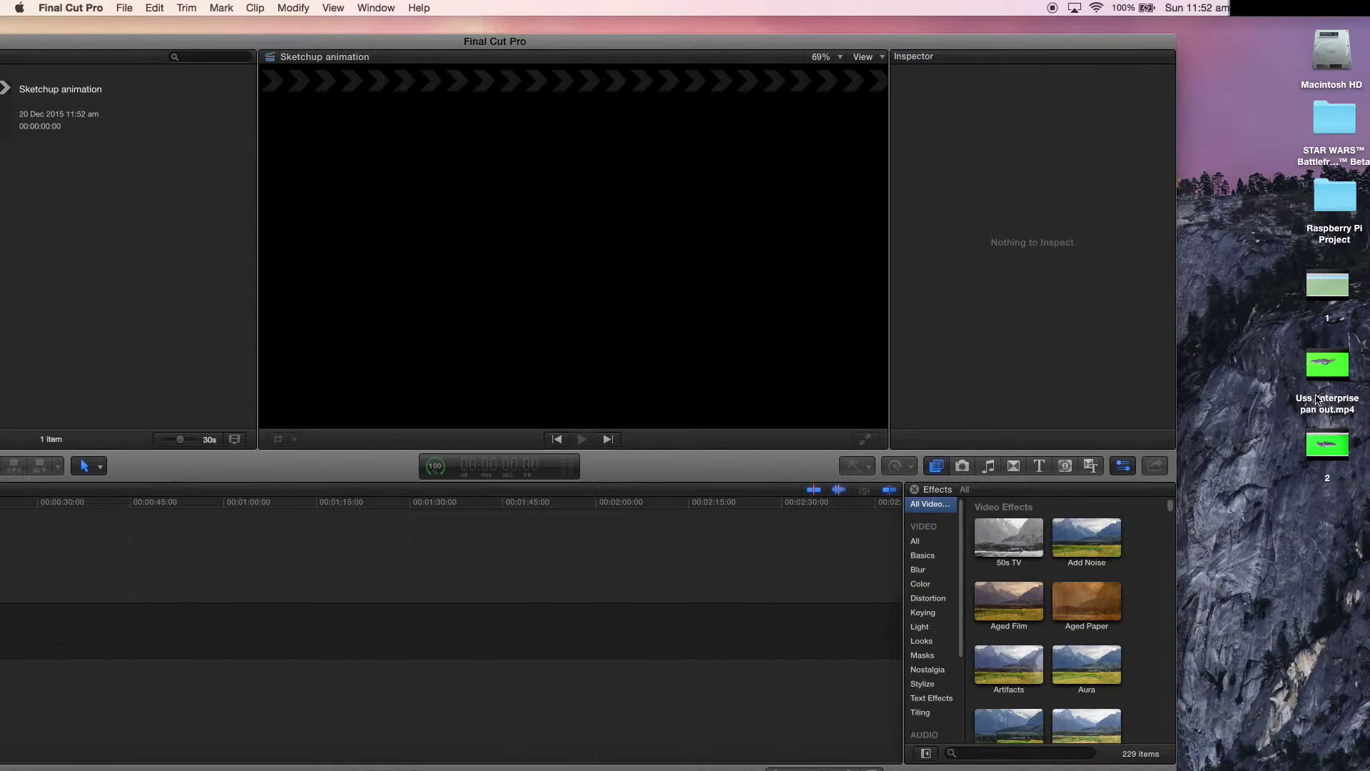